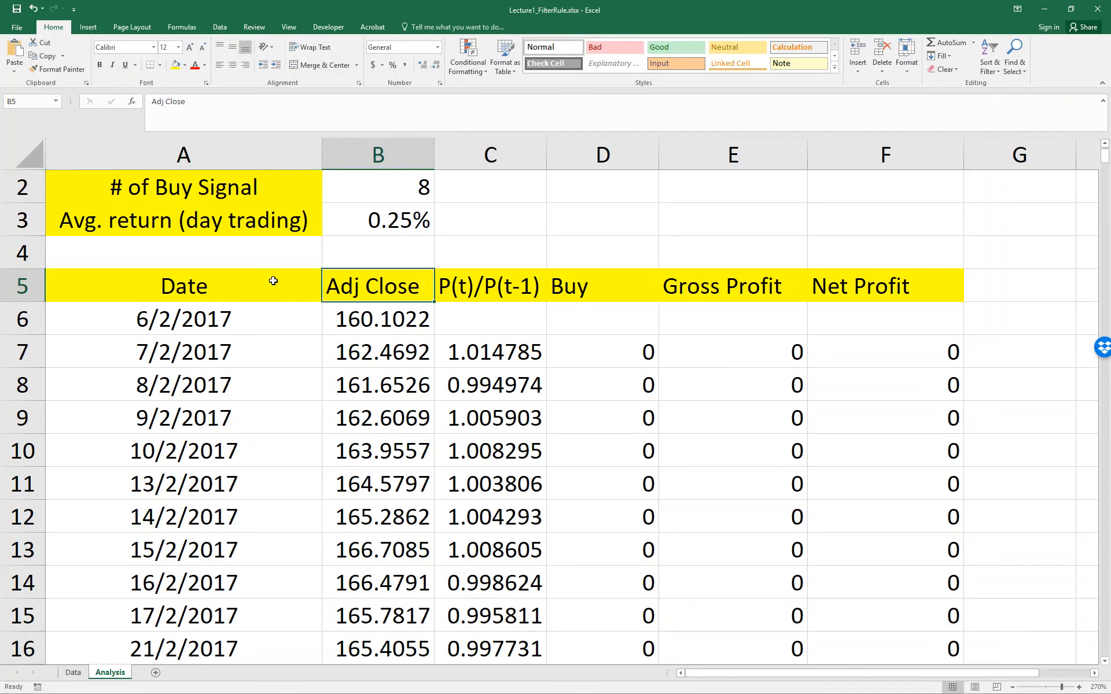
Rename the Adj Close column header in B5 to P(t).
type("P(t)")
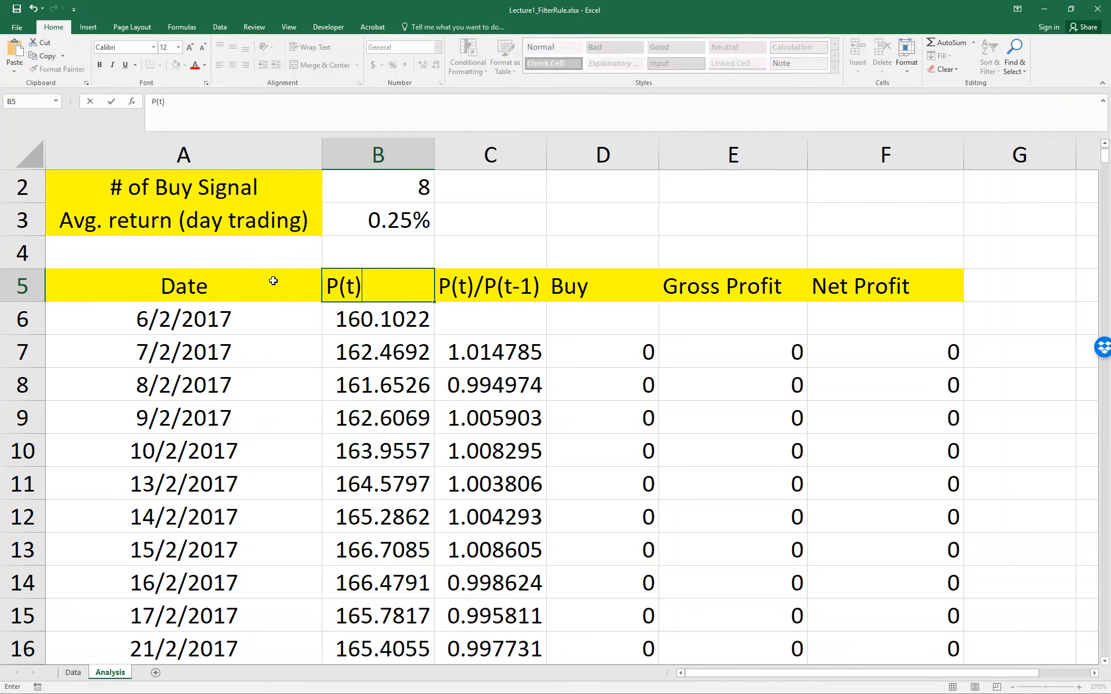
key("Return")
key("Up")
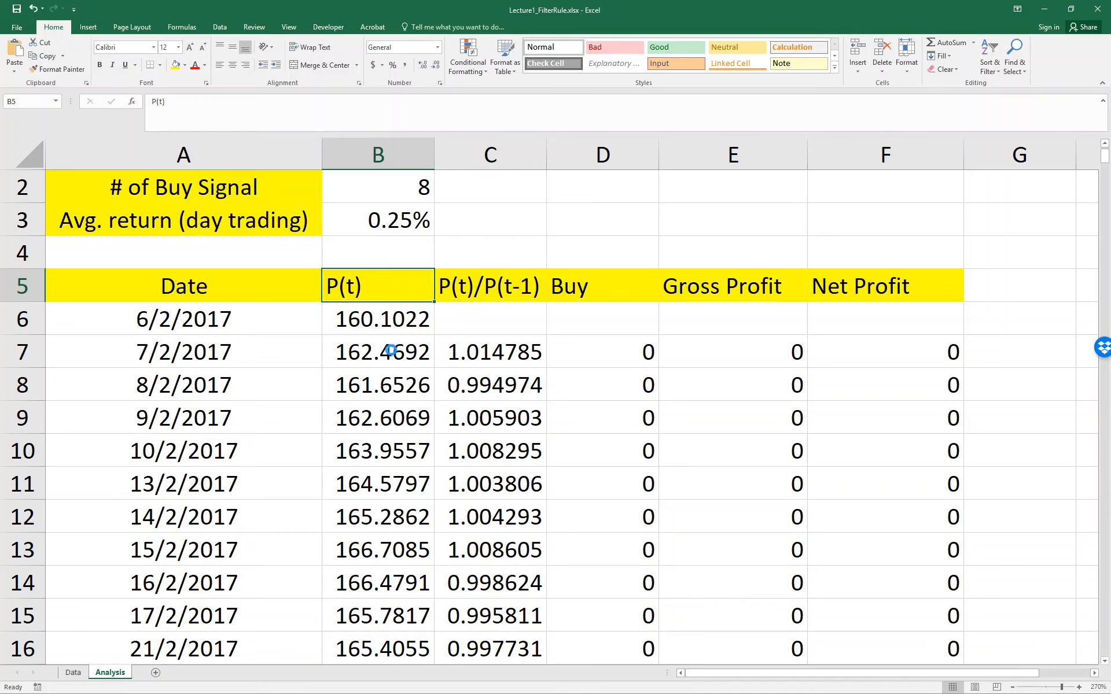
Examine the P(t)/P(t-1) header and the ratio formulas in C7 and C8.
left_click(457, 306)
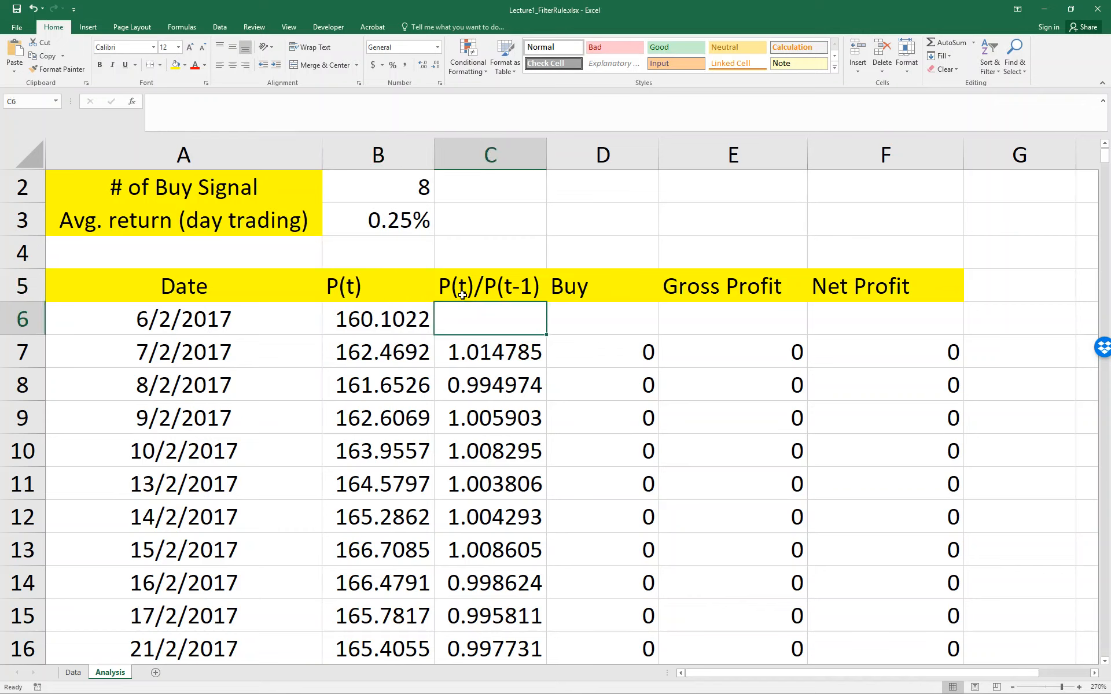
left_click(463, 297)
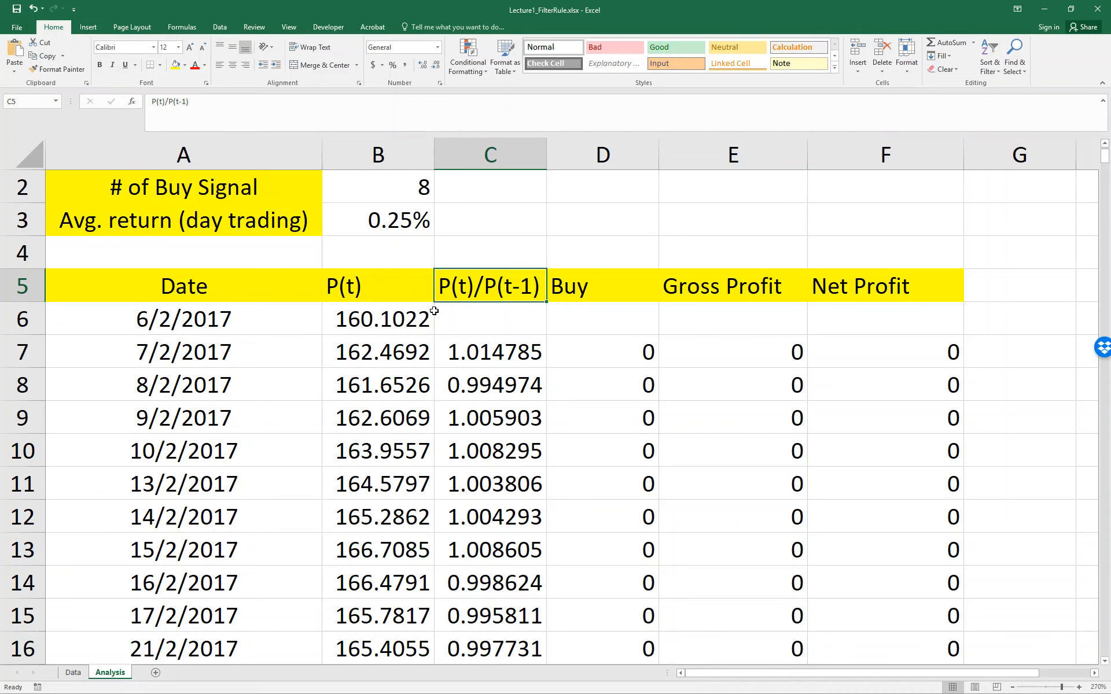
scroll(434, 310, "up", 1)
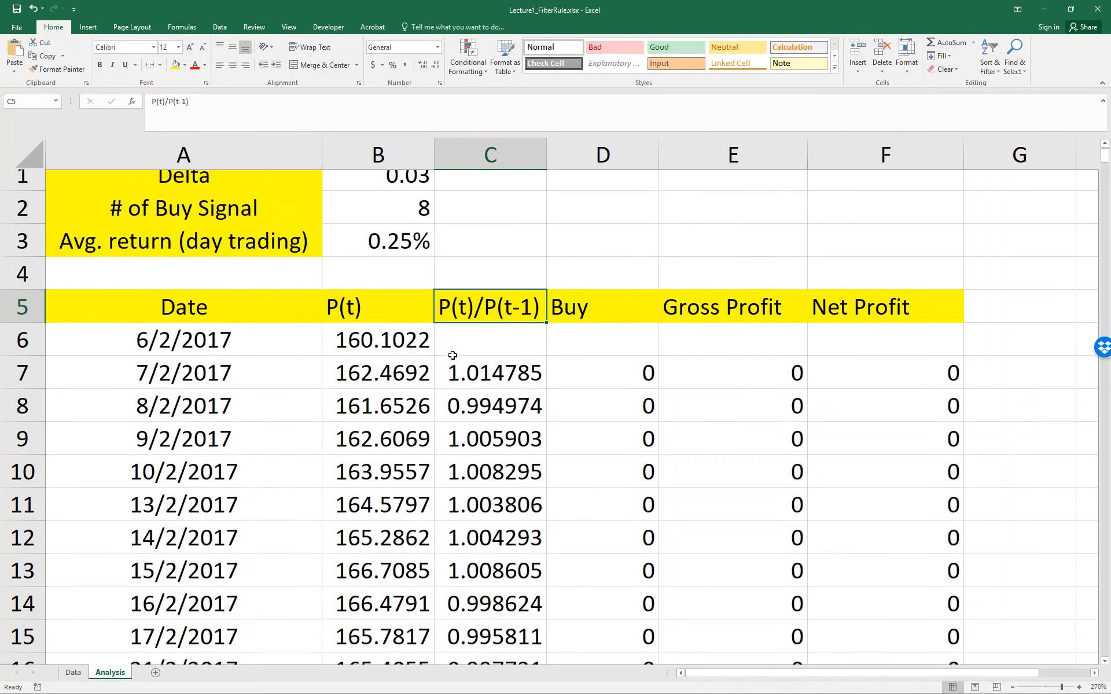
scroll(454, 352, "down", 2)
scroll(462, 347, "up", 1)
scroll(459, 388, "up", 1)
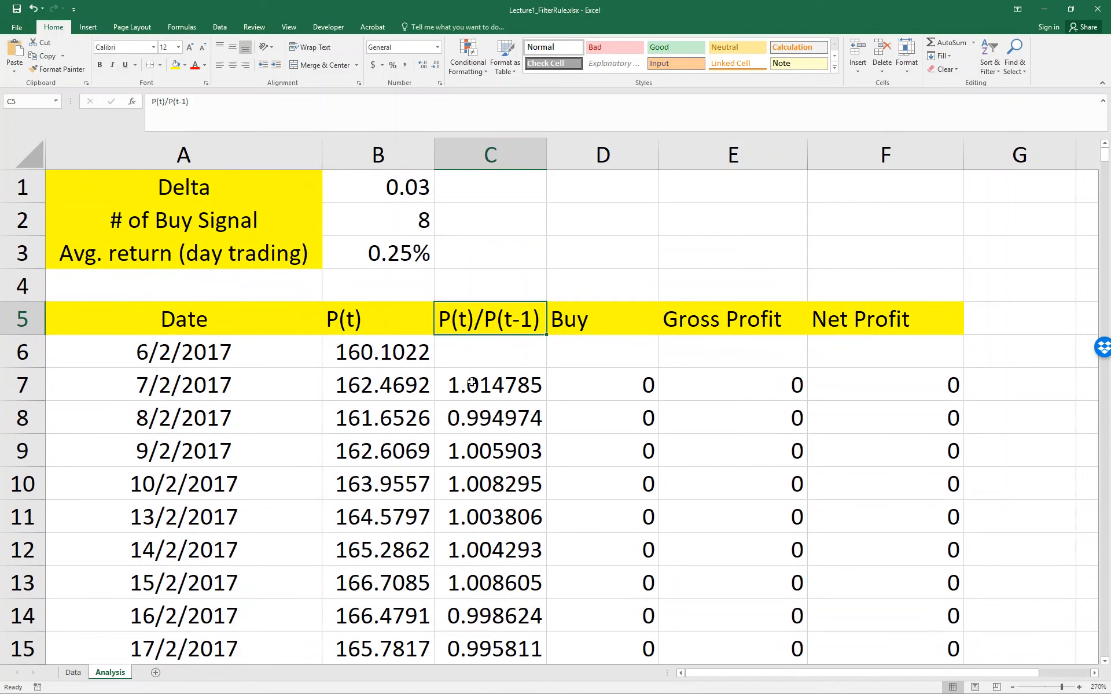
double_click(471, 384)
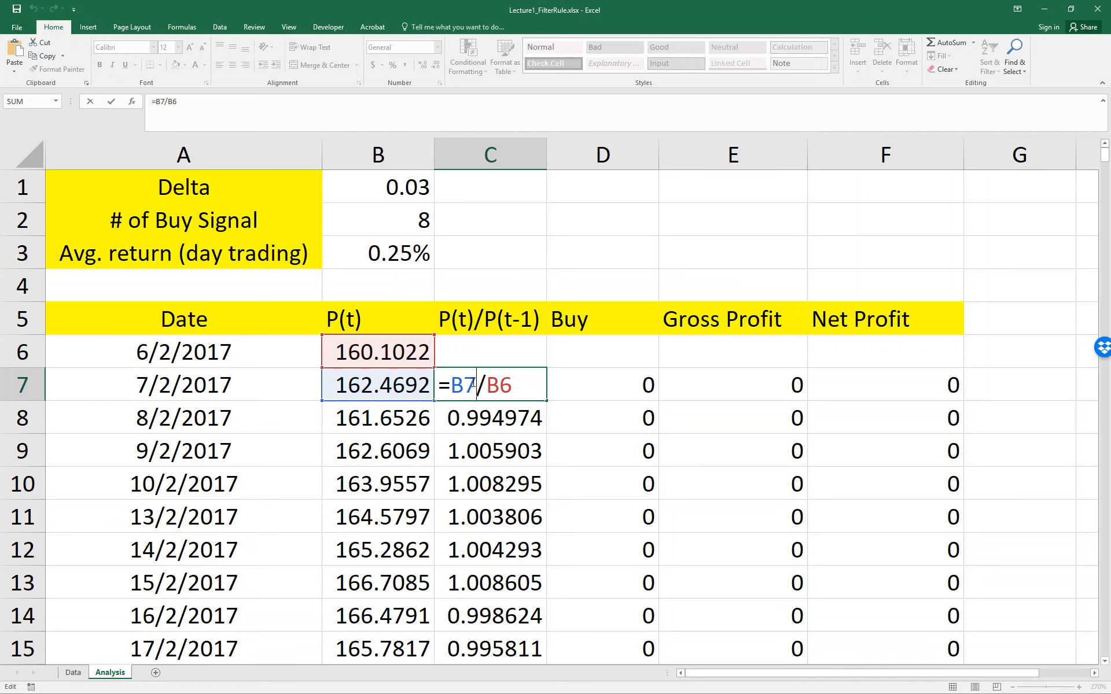
key("ctrl+Return")
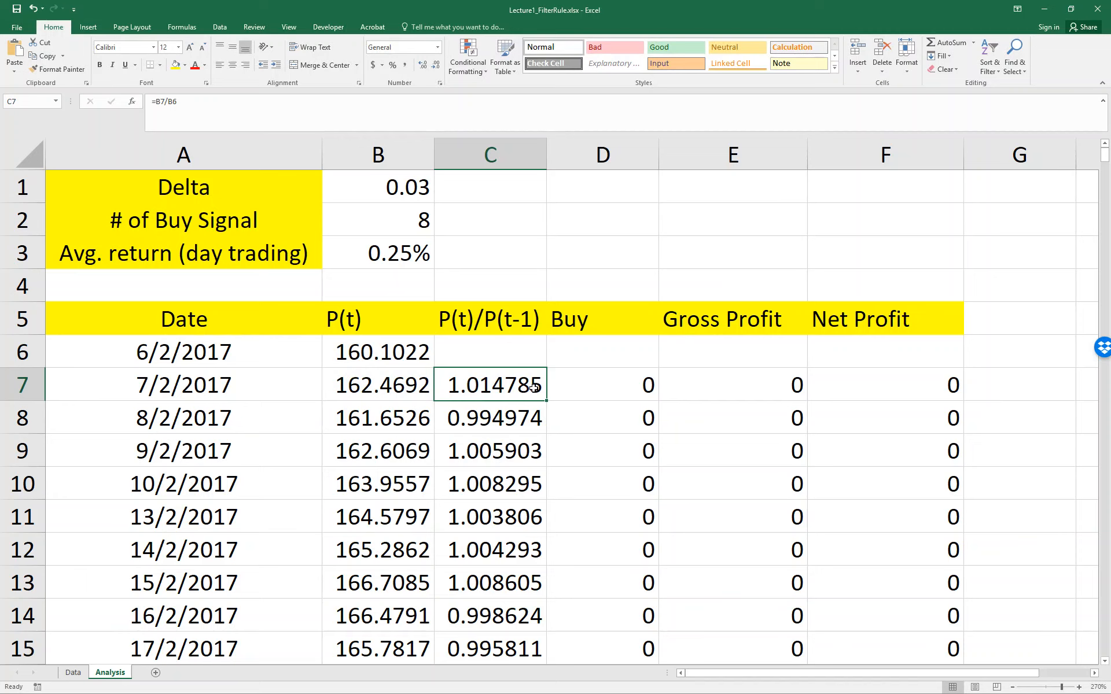
left_click(531, 419)
double_click(531, 419)
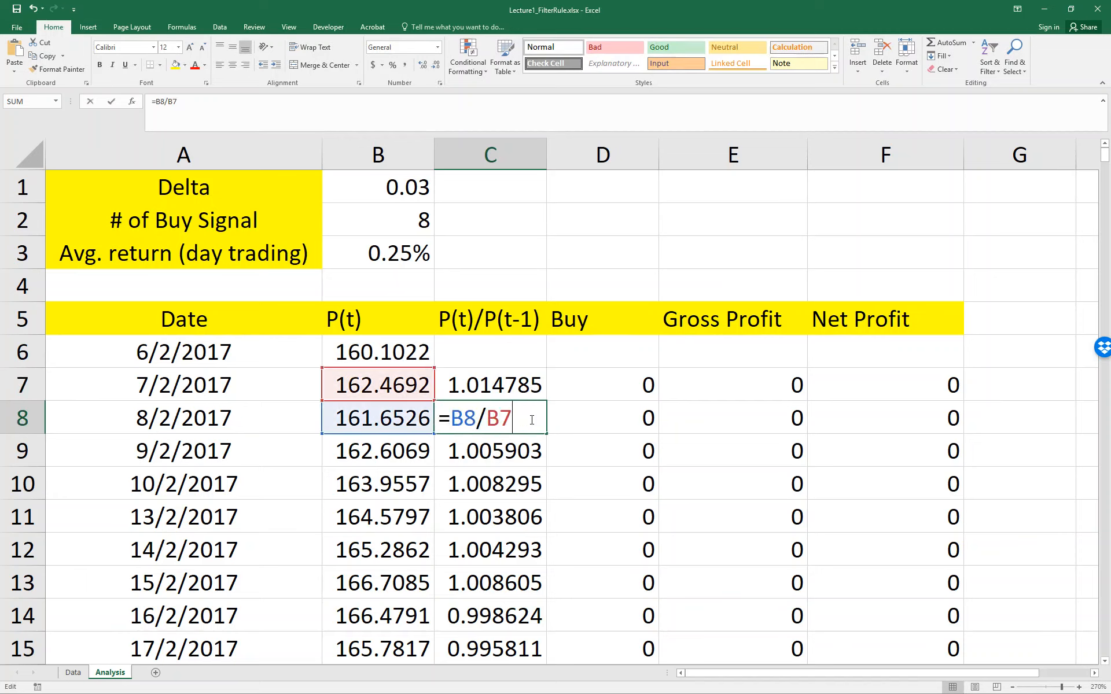
key("ctrl+Return")
left_click(536, 389)
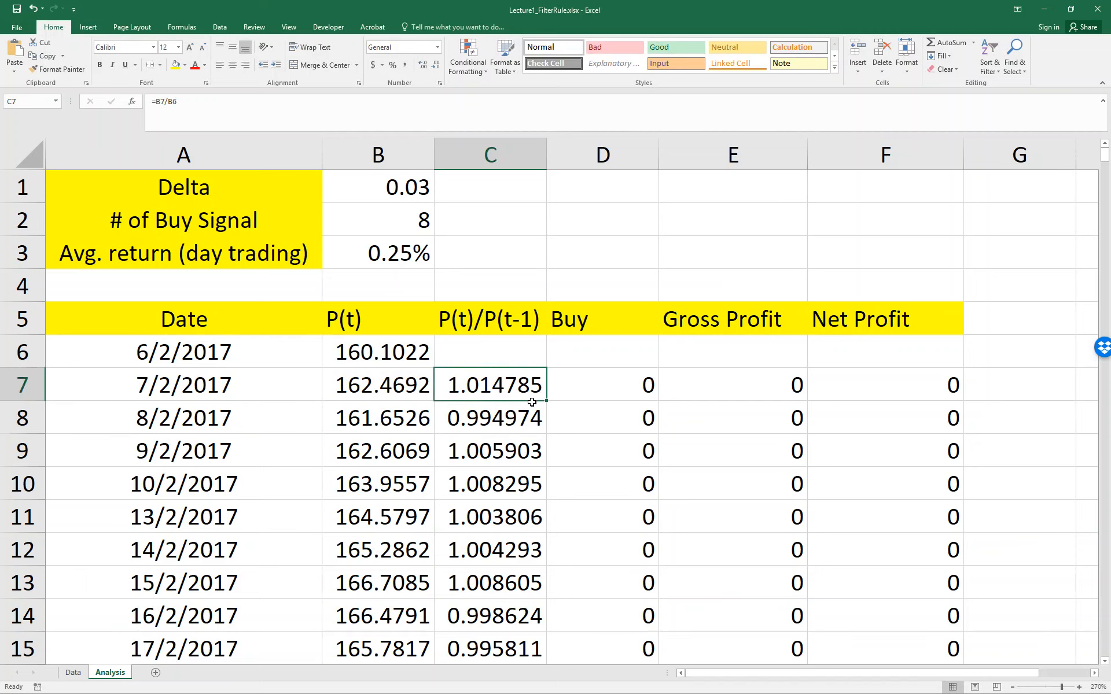
left_click(533, 412)
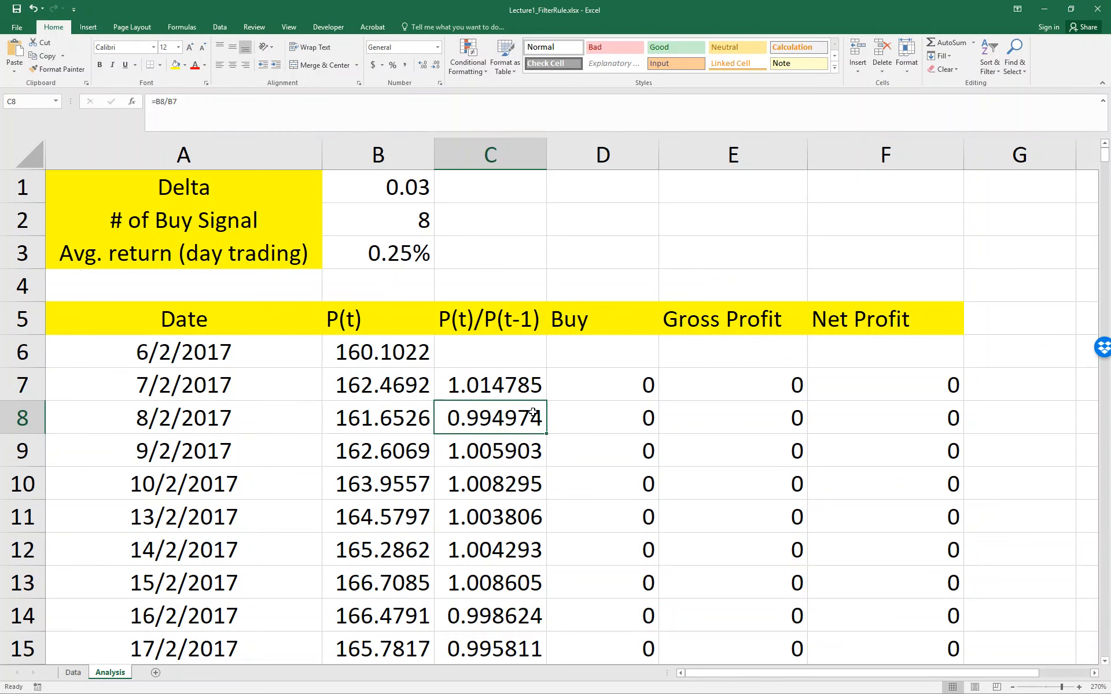
Clear all the P(t)/P(t-1) ratios from C7 down to the last data row.
left_click(546, 381)
key("ctrl+shift+Down")
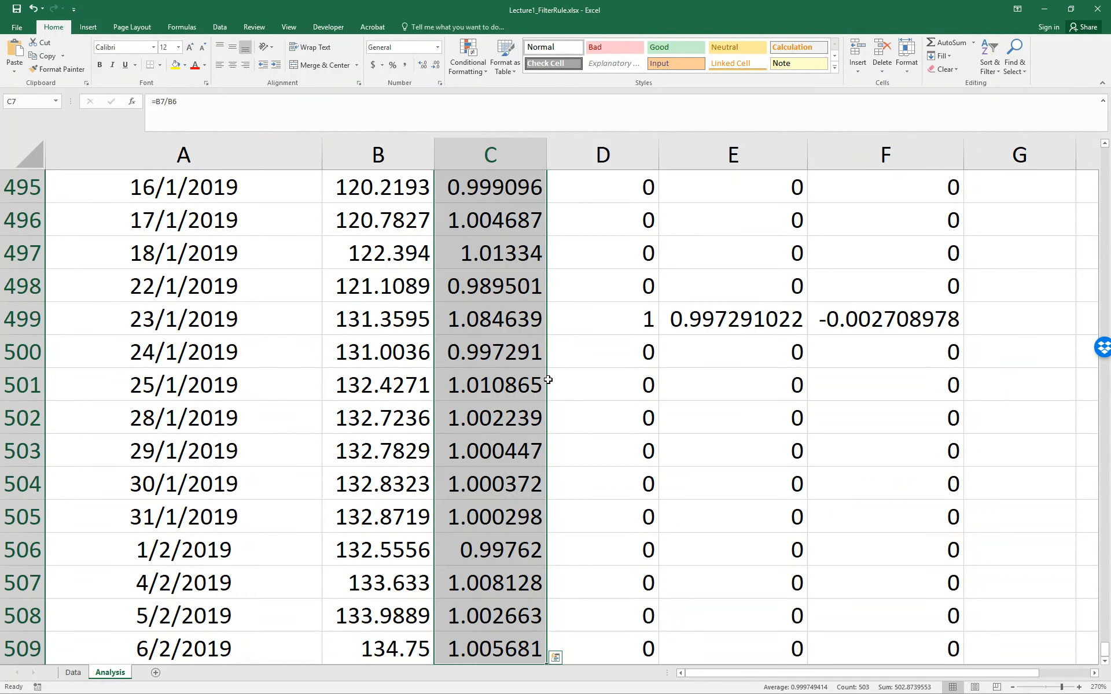
key("Delete")
Enter the price ratio formula =B7/B6 in C7 and fill it down to the last data row.
key("Up")
key("Down")
type("=")
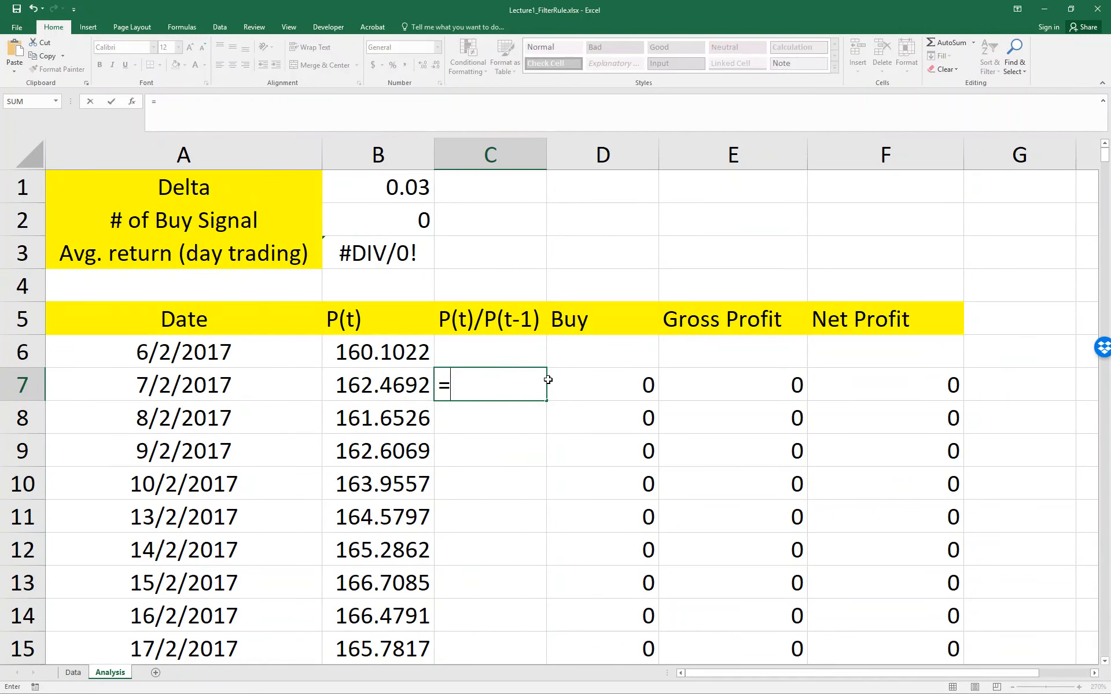
key("Left")
type("/")
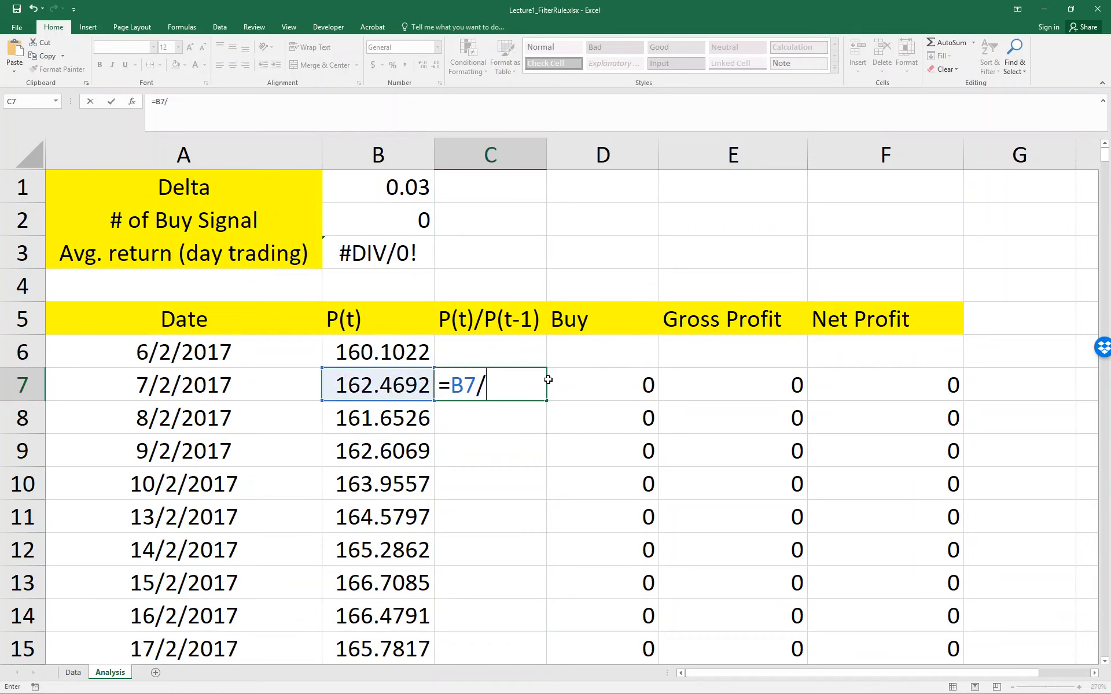
key("Up")
key("Left")
key("Return")
key("Up")
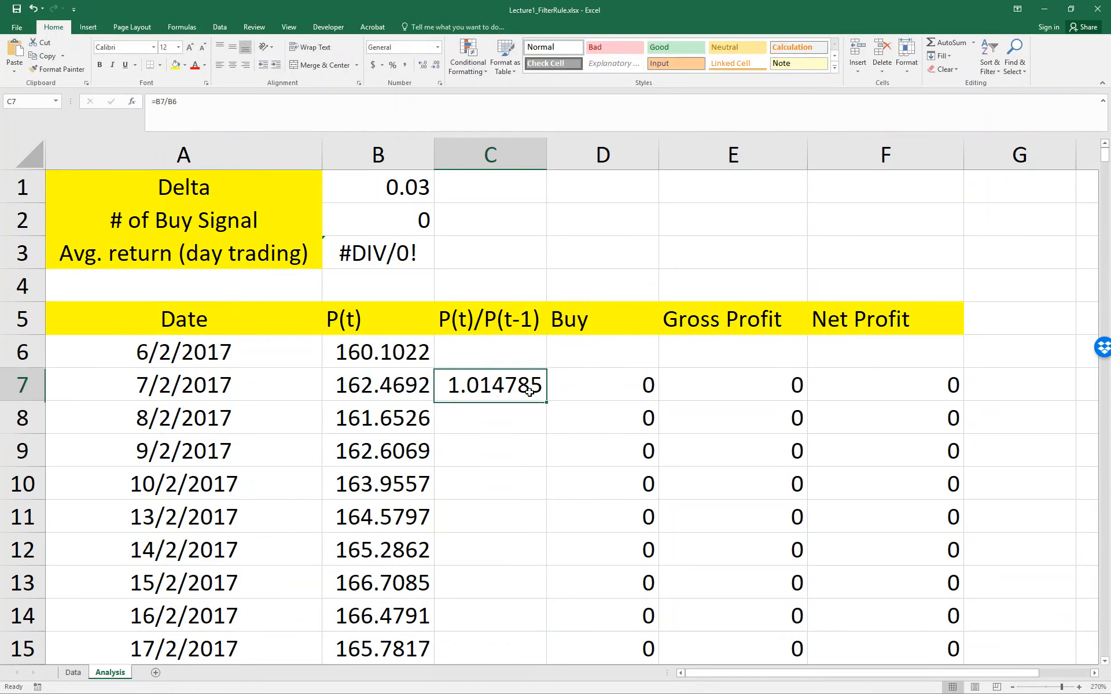
double_click(547, 401)
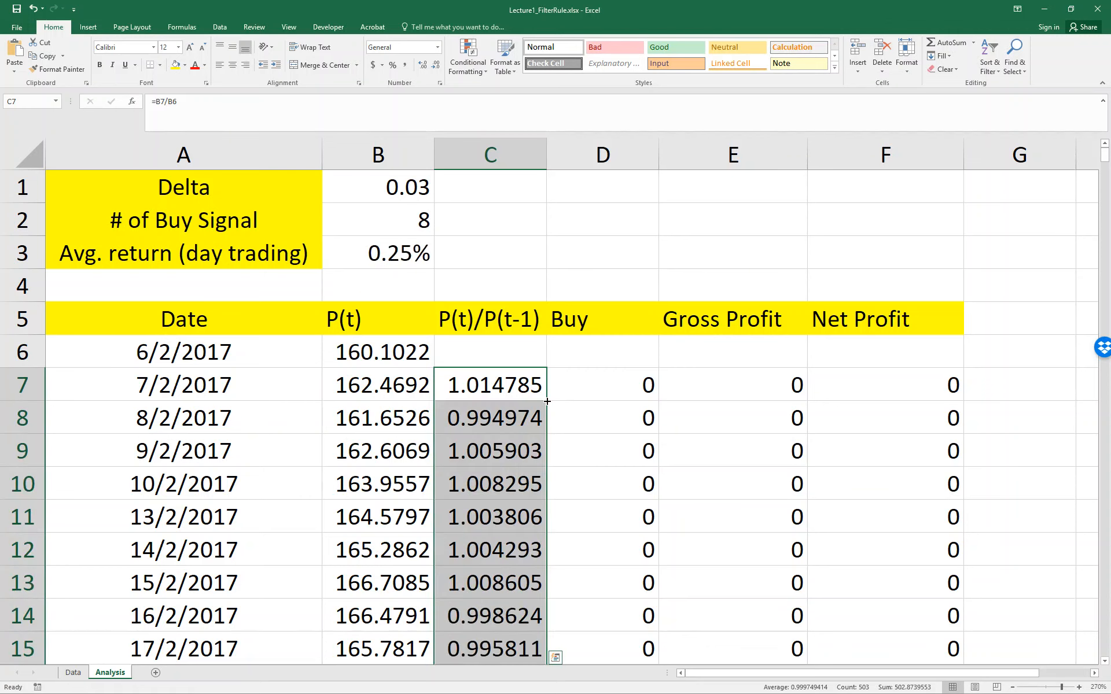
Clear the Buy, Gross Profit and Net Profit columns from row 7 down to the last data row.
left_click(579, 391)
key("shift+Right")
key("shift+Right")
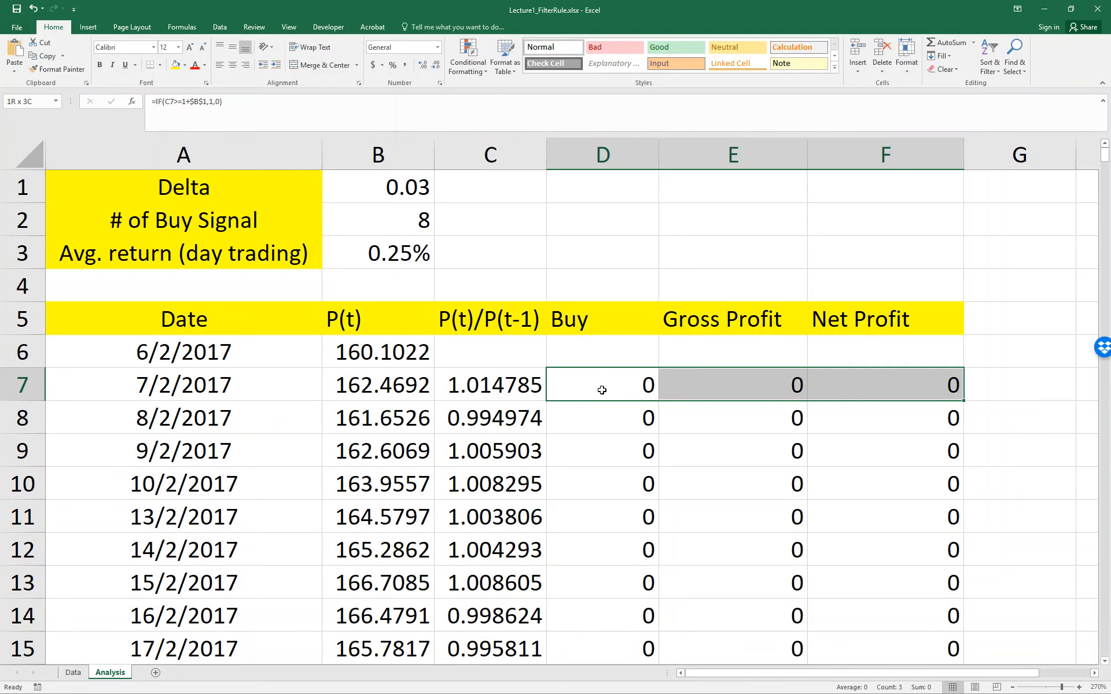
key("ctrl+shift+Down")
key("Delete")
key("Up")
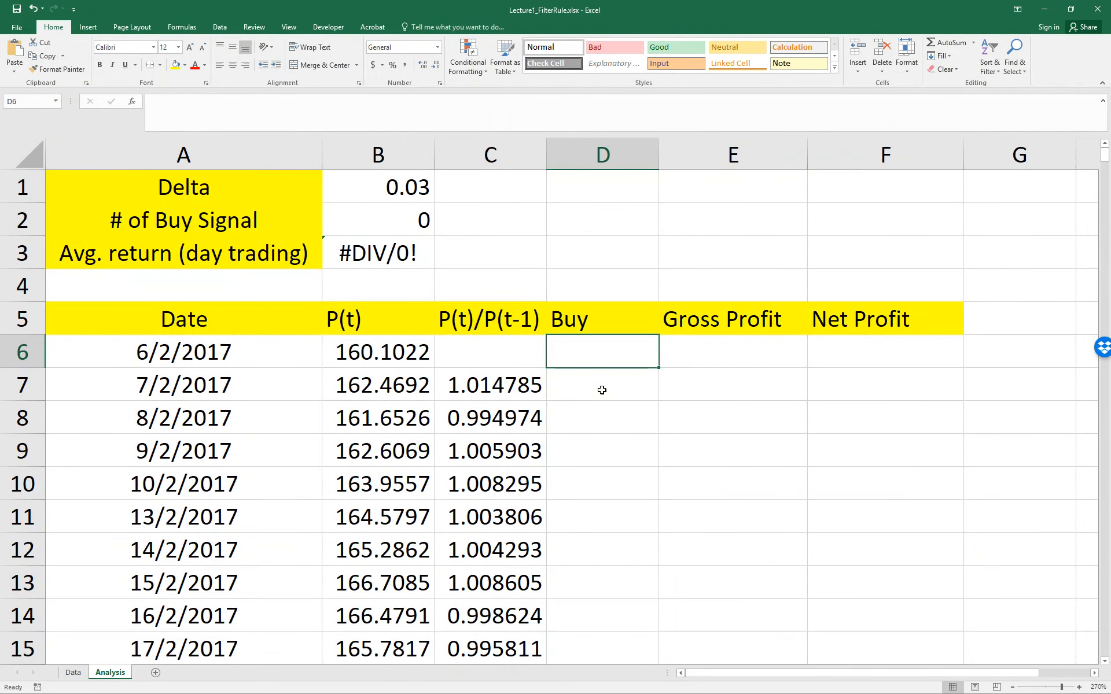
key("Down")
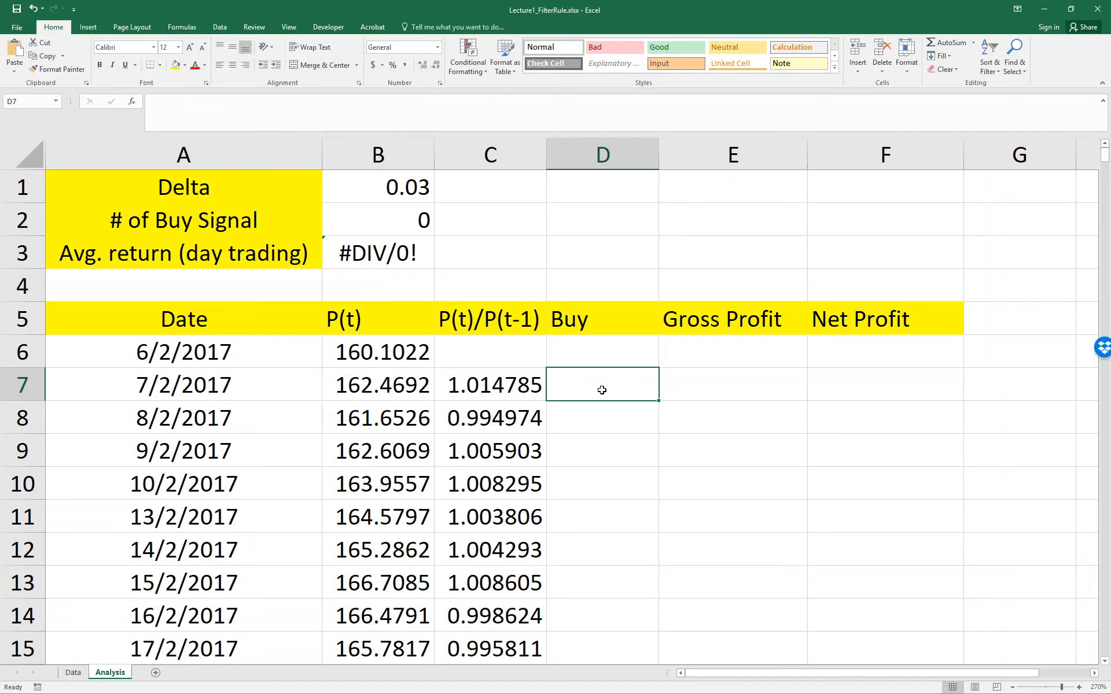
Define the name Delta for cell B1, which holds the filter threshold.
left_click(375, 189)
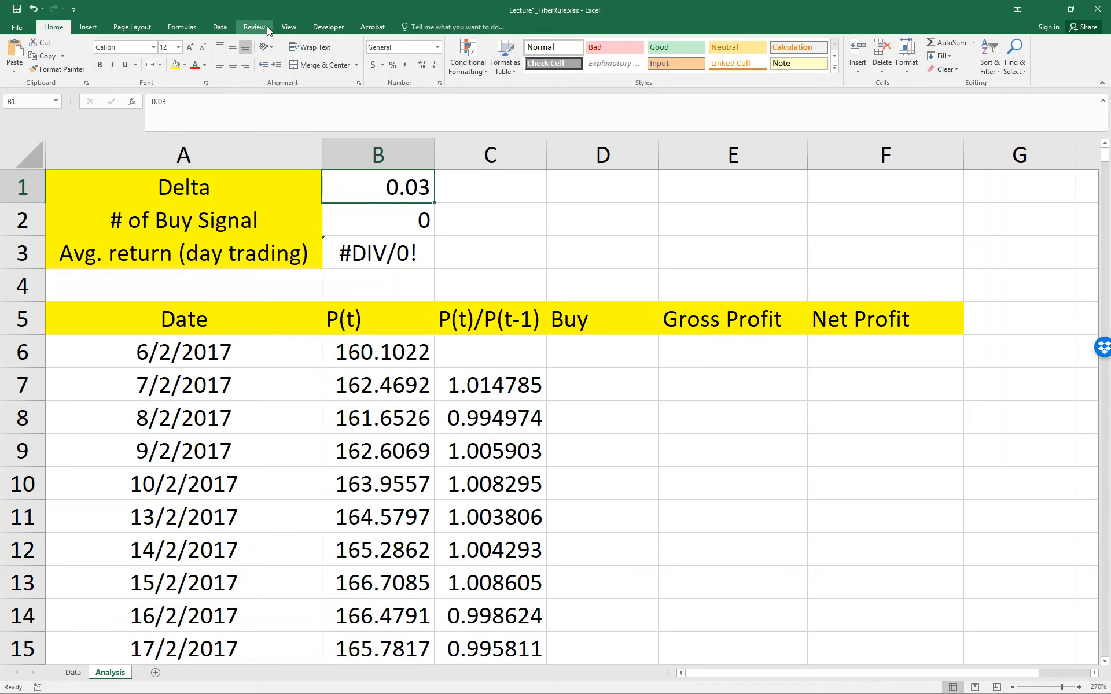
left_click(182, 27)
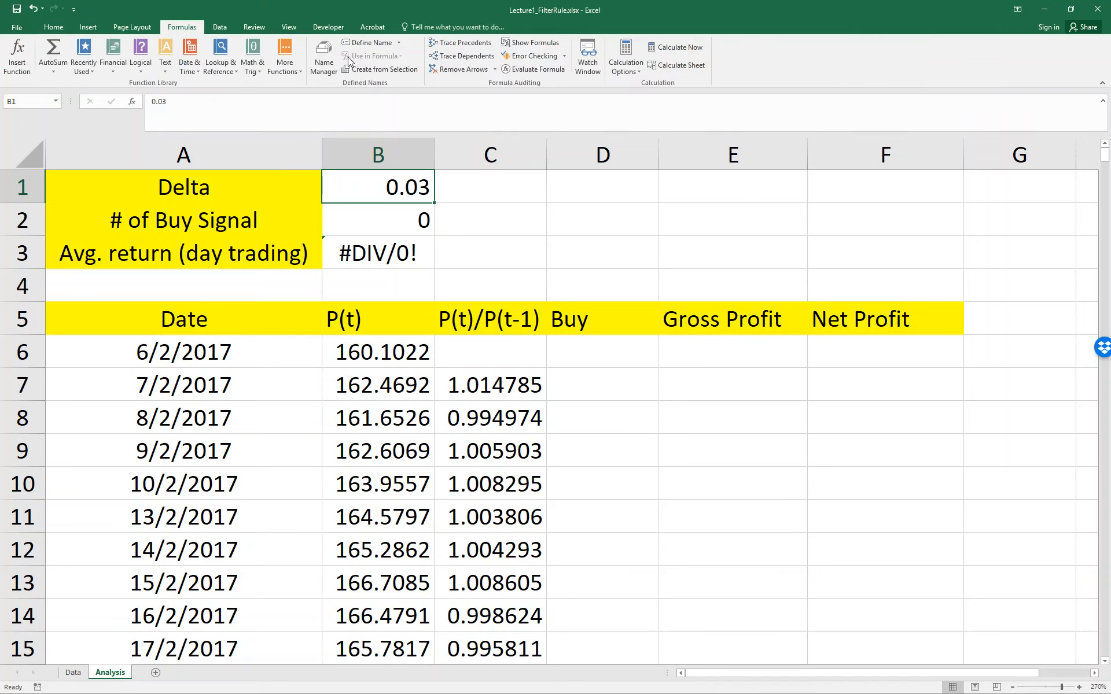
left_click(322, 57)
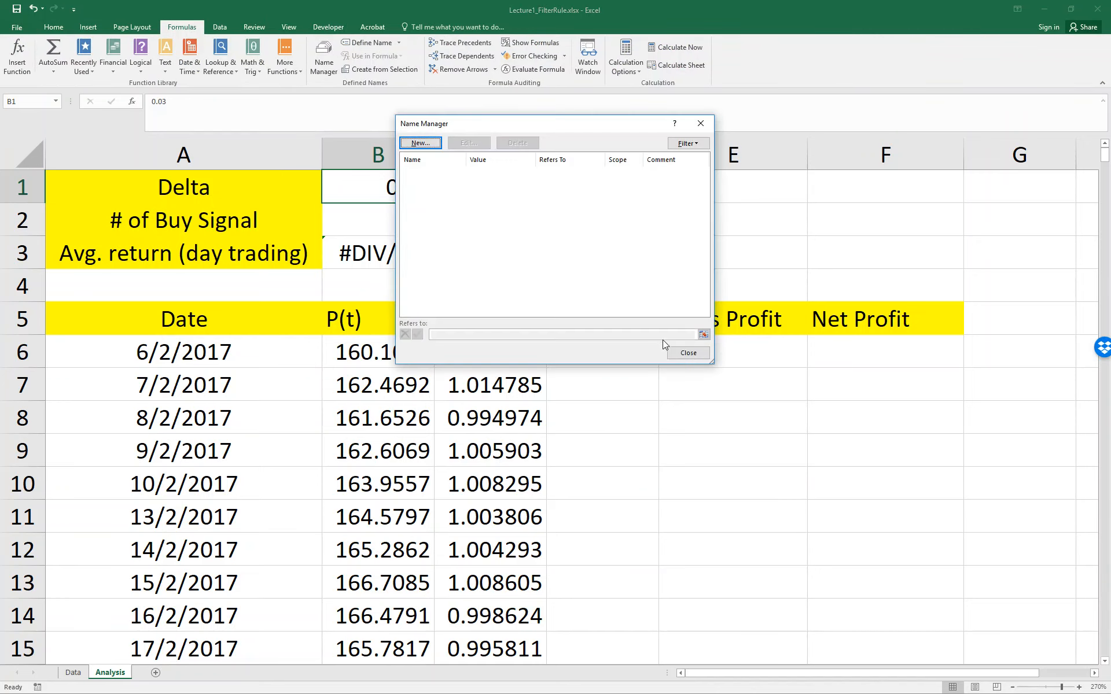
left_click(674, 352)
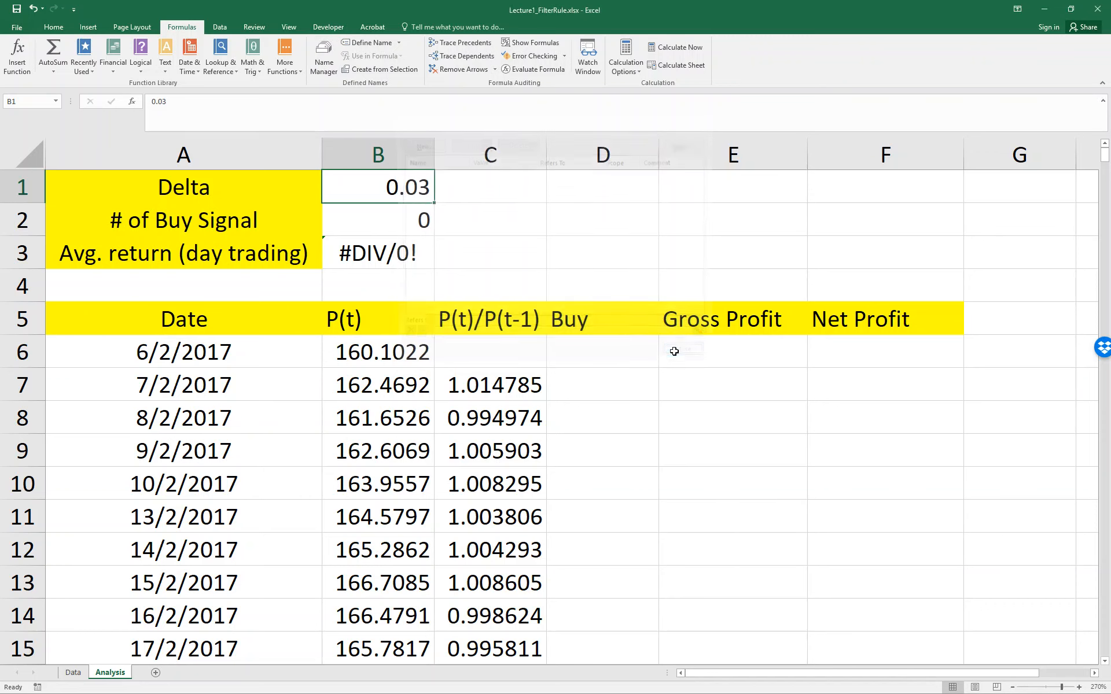
left_click(370, 43)
left_click(567, 295)
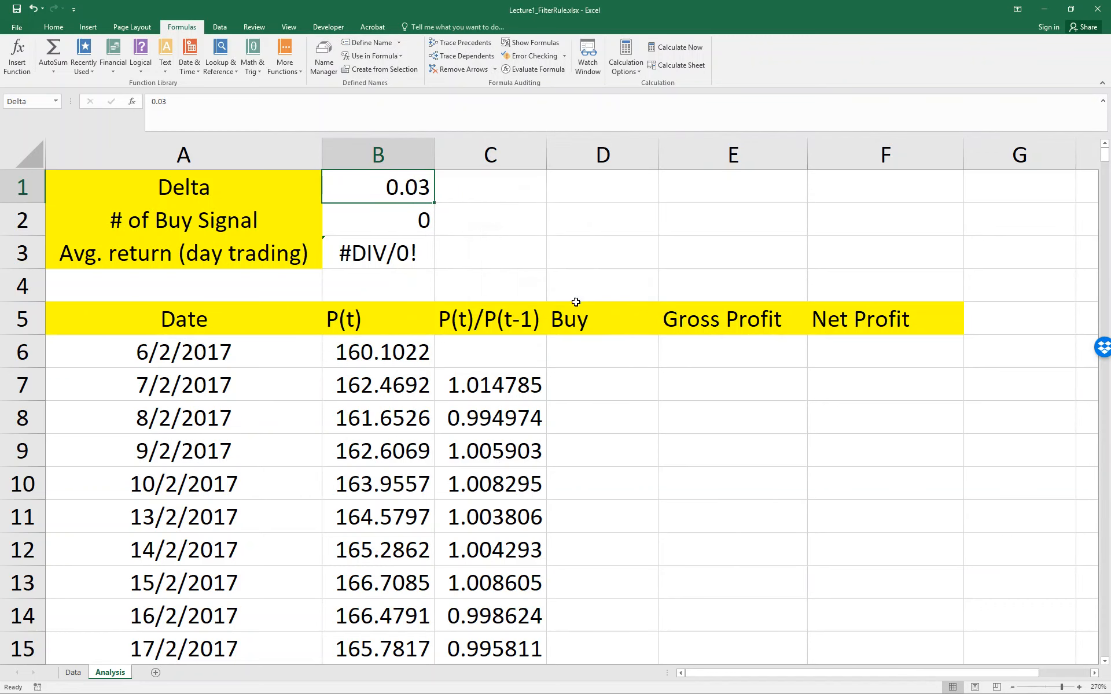
Enter the buy signal formula =IF(C7>1+Delta,1,0) in D7 and fill it down to the last data row.
left_click(602, 379)
type("=")
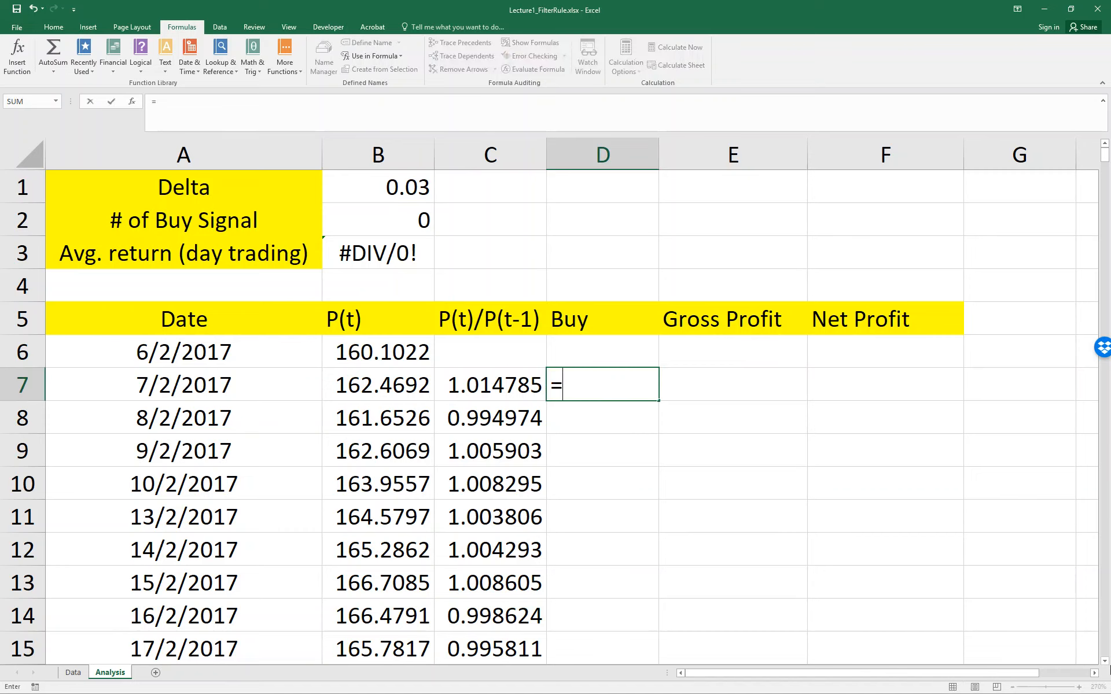
type("IF(")
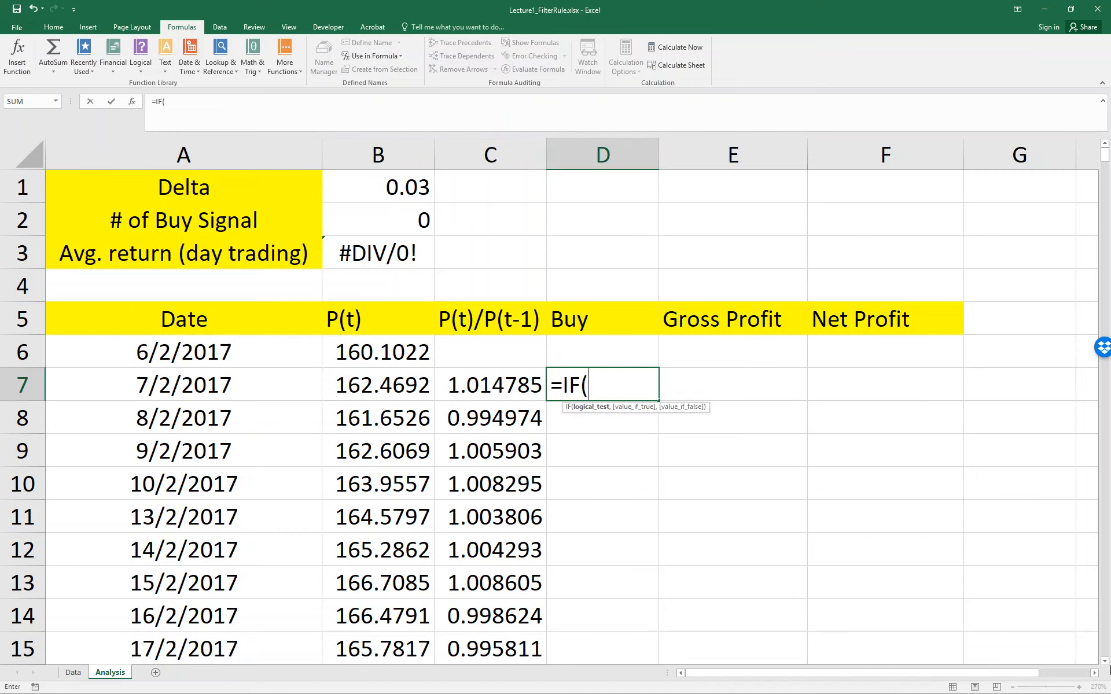
key("Left")
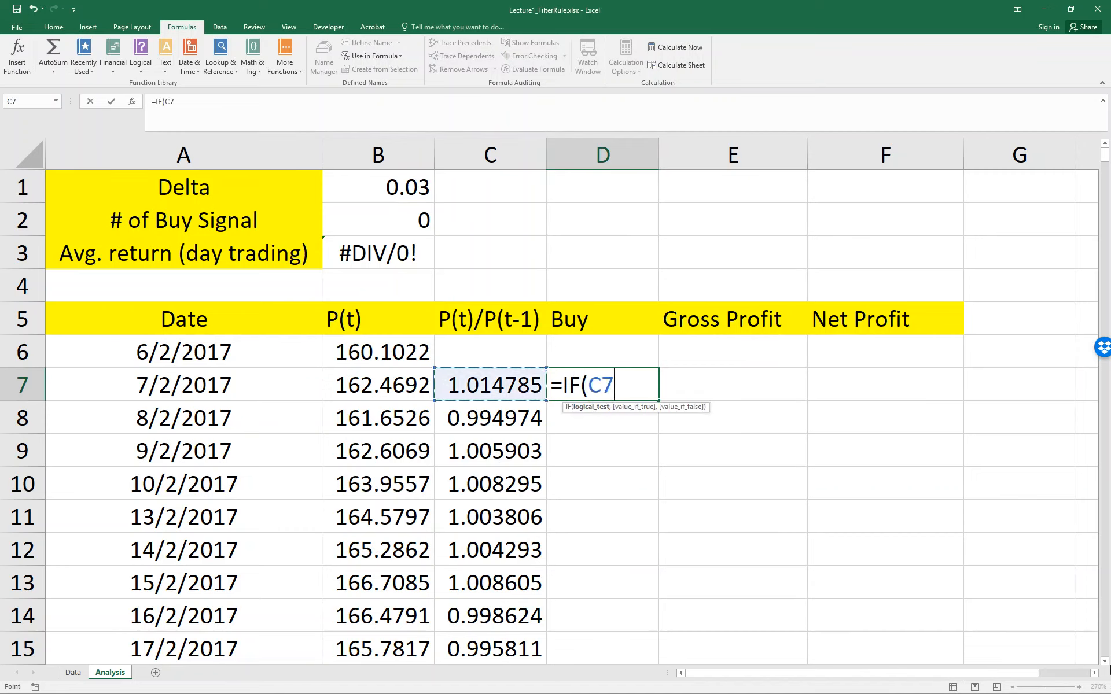
type(">1+De")
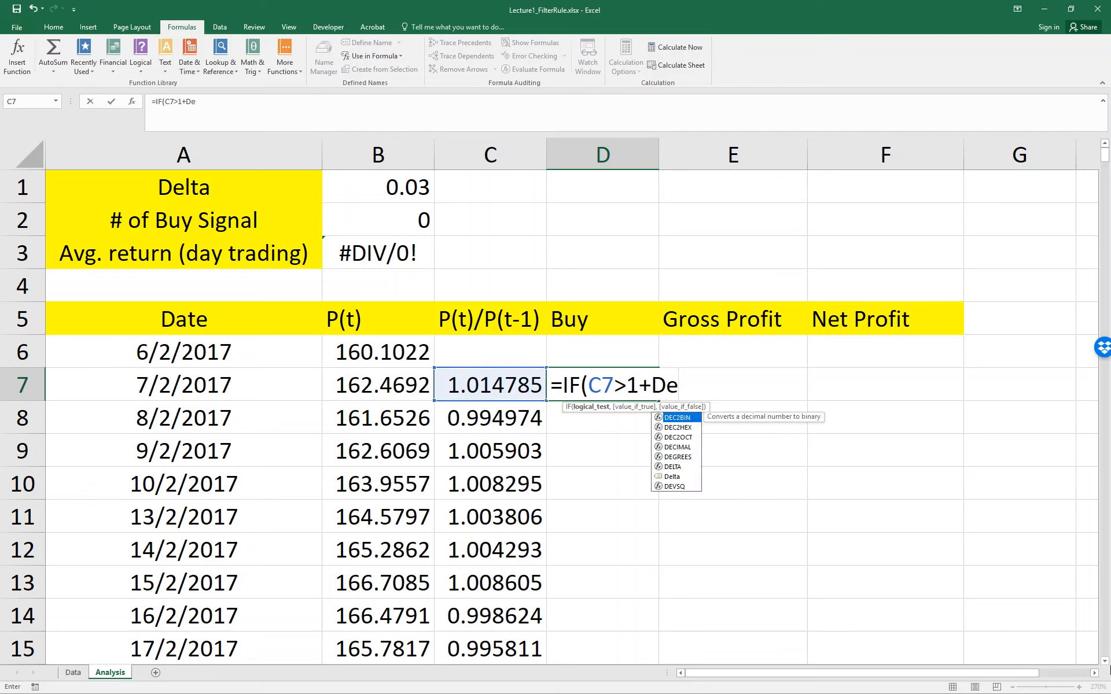
key("Down")
key("Down")
key("Down")
key("Down")
key("Down")
key("Down")
key("Tab")
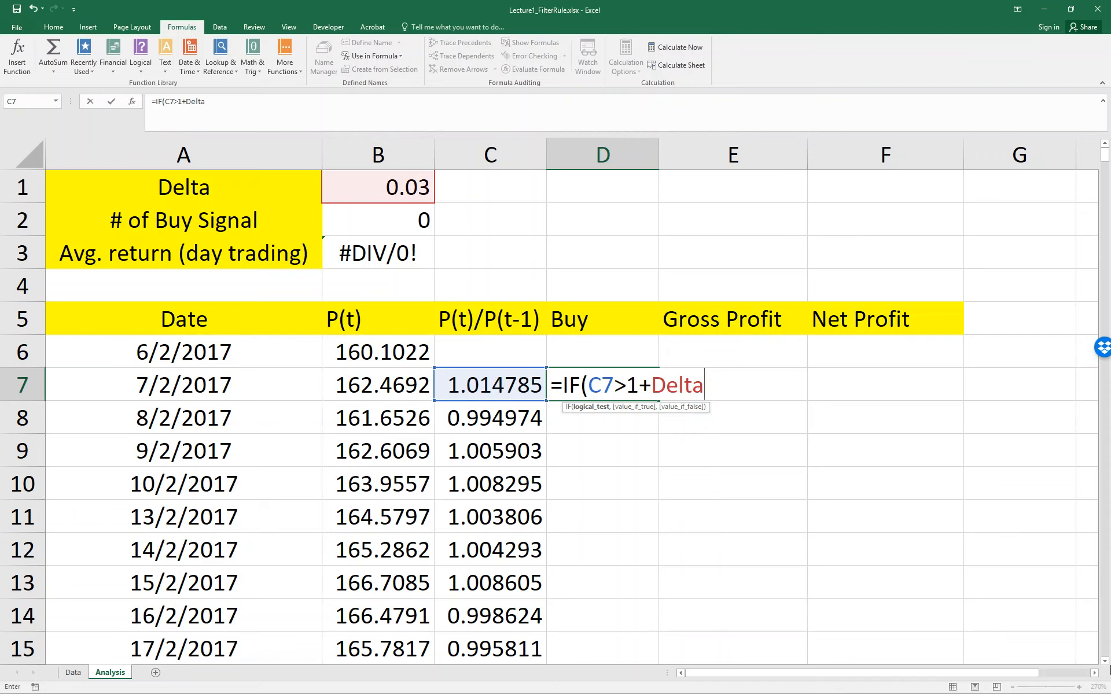
type(",1,0)")
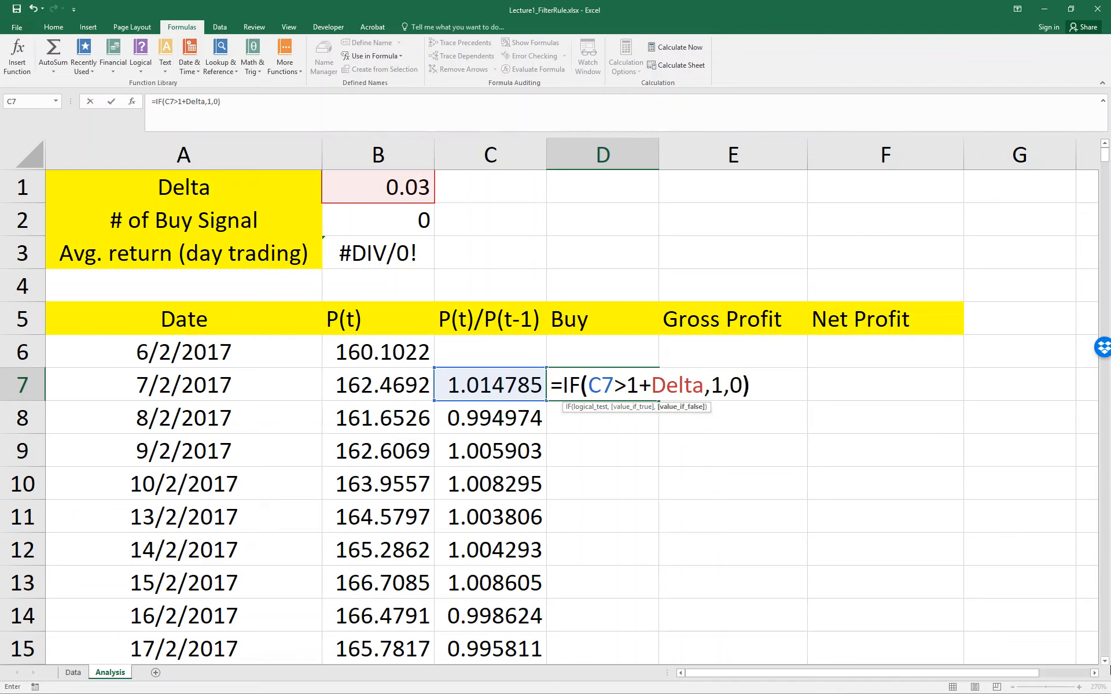
key("Return")
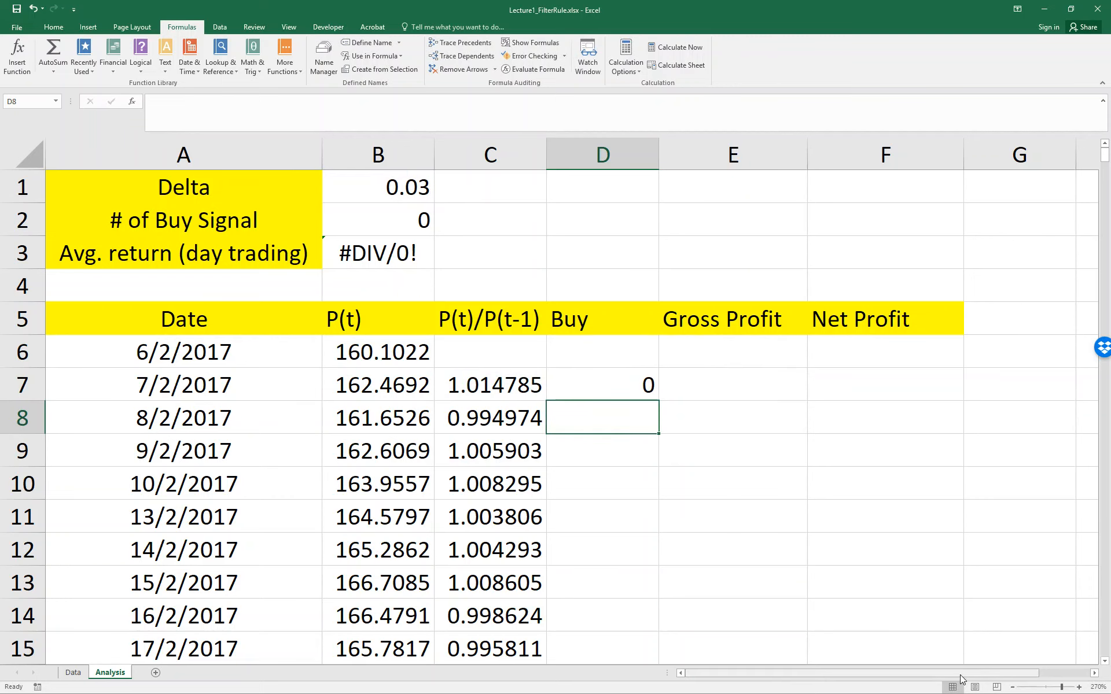
left_click(634, 393)
double_click(660, 402)
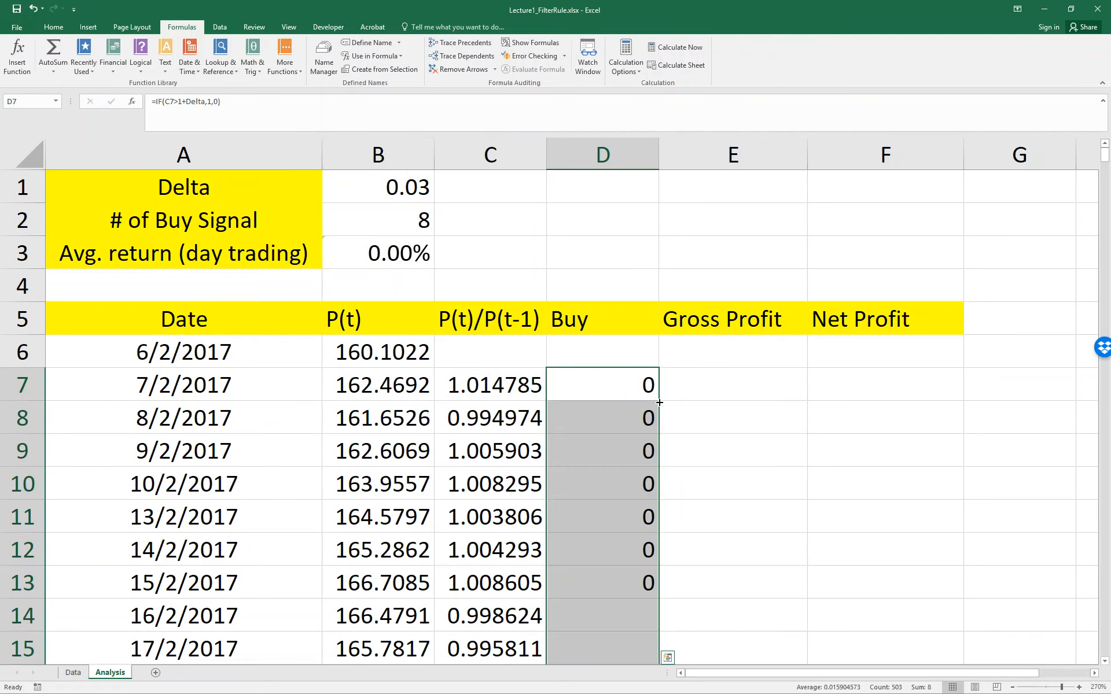
Look through the Buy column down the data rows to check which dates have a buy signal.
scroll(660, 402, "down", 16)
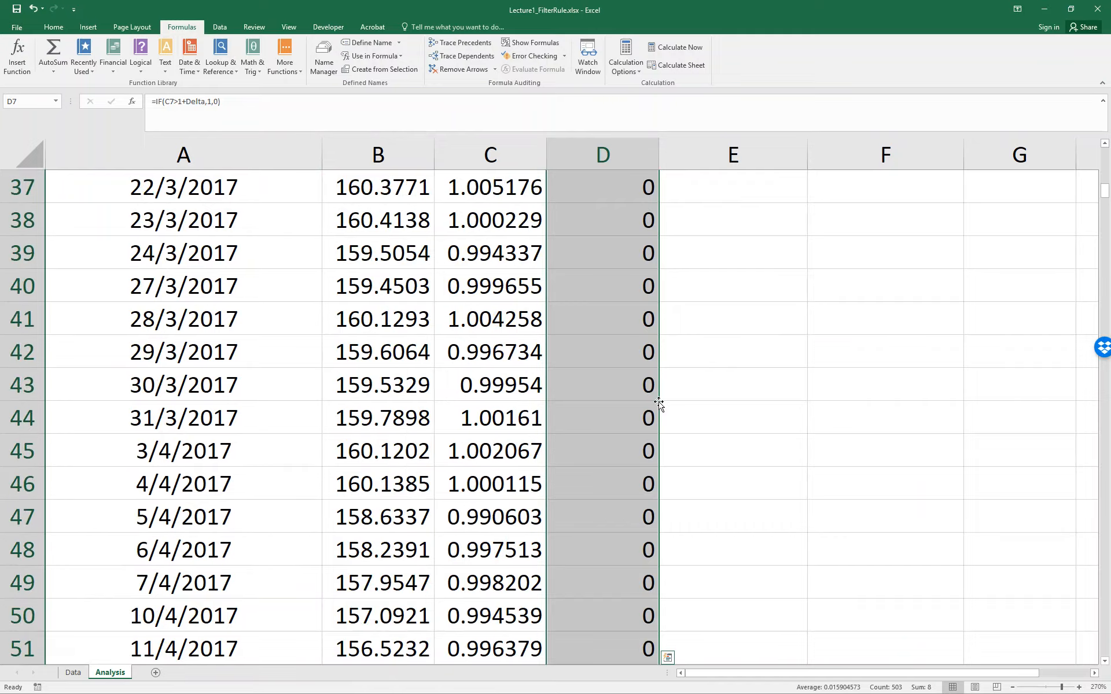
left_click(644, 402)
key("Page_Down")
key("Page_Down")
key("Page_Down")
key("Page_Down")
key("Page_Down")
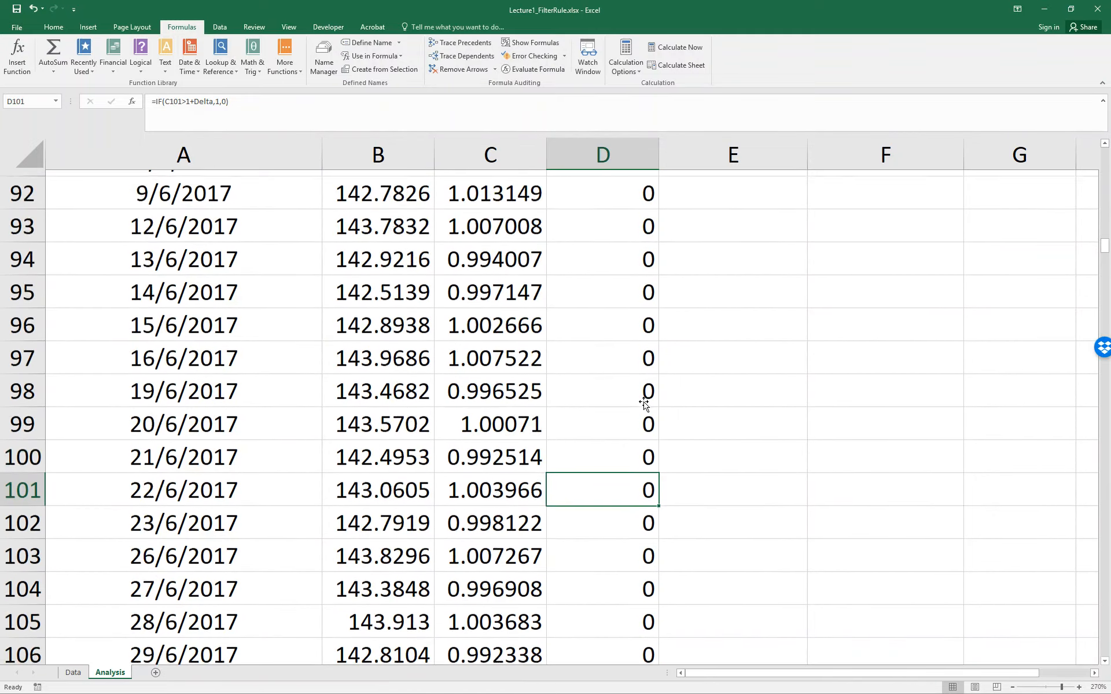
key("Page_Down")
key("Page_Down")
key("Page_Down")
key("Page_Down")
key("Page_Down")
key("Page_Down")
key("Page_Down")
key("Page_Down")
key("Page_Down")
key("Page_Down")
key("Page_Down")
key("Page_Down")
key("Page_Down")
key("Page_Down")
key("Page_Down")
key("Page_Down")
key("Page_Down")
key("Page_Down")
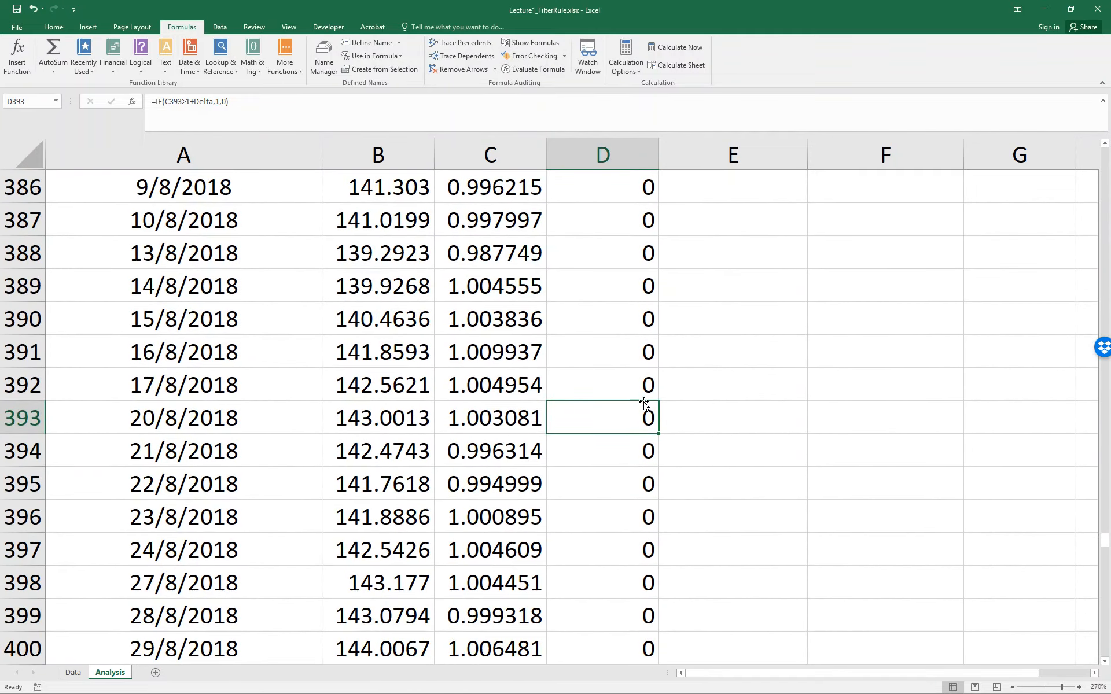
key("Page_Down")
key("Page_Down")
key("Page_Up")
key("Page_Up")
key("Page_Up")
key("Page_Up")
key("Page_Up")
key("Page_Up")
key("Page_Up")
key("Page_Up")
key("Page_Up")
key("Page_Up")
key("Page_Up")
key("Page_Up")
key("Page_Up")
key("Page_Up")
key("Page_Up")
key("Page_Up")
key("Page_Up")
key("Page_Up")
key("Page_Up")
key("Page_Up")
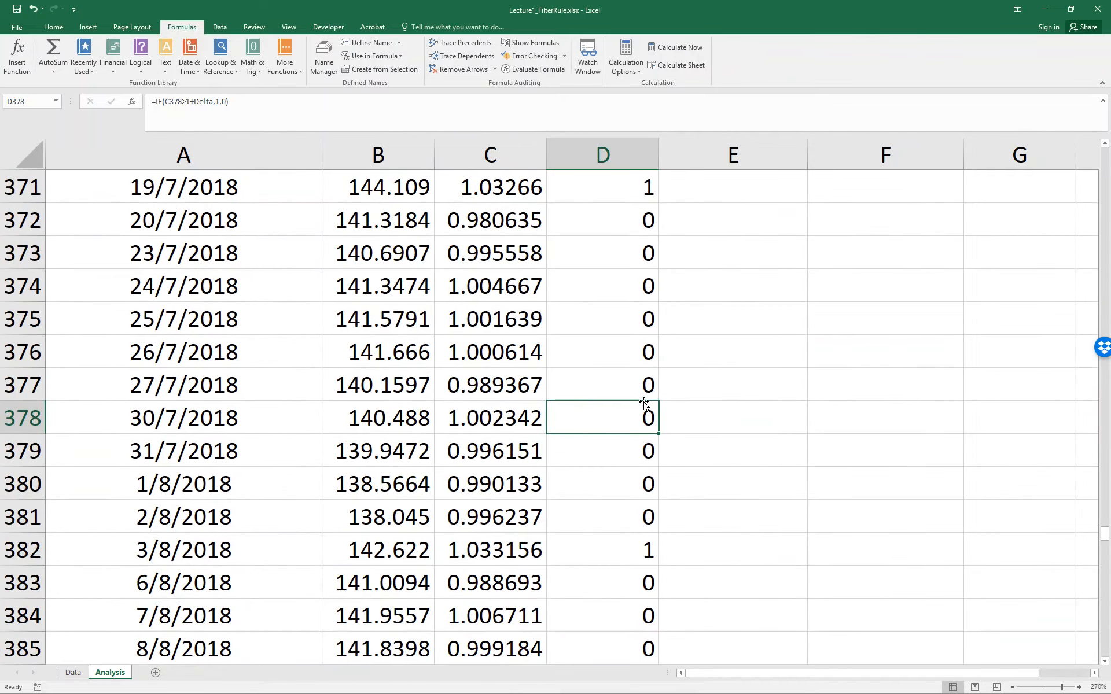
key("Page_Up")
key("Page_Up")
key("Page_Up")
key("Page_Up")
key("Page_Down")
key("Page_Down")
key("Page_Down")
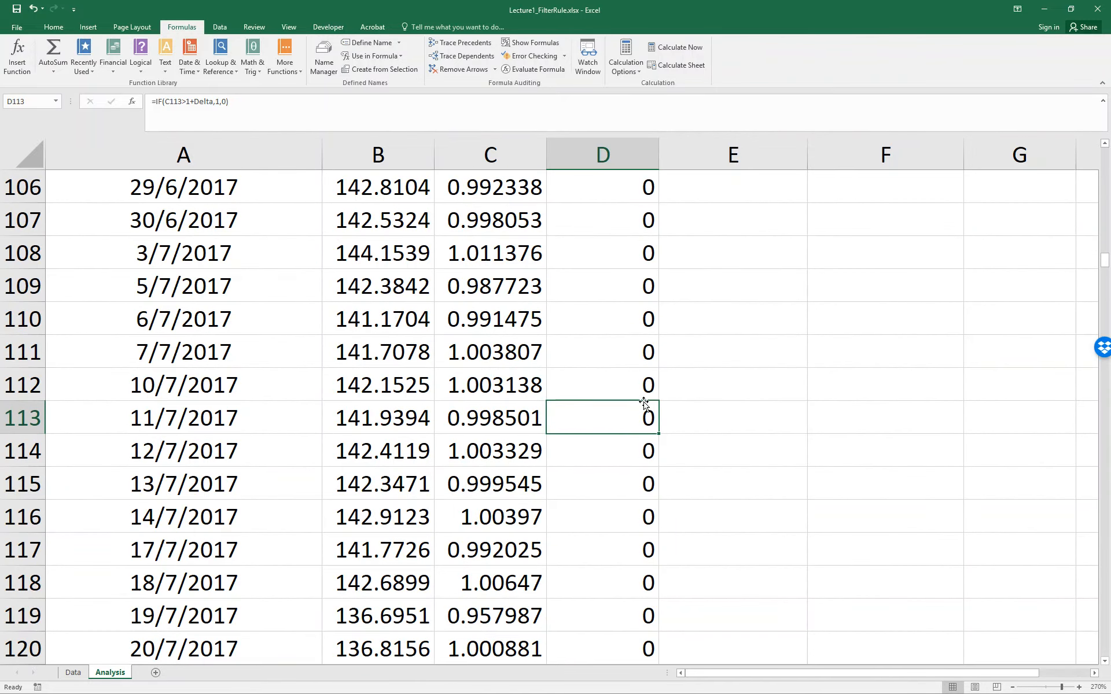
key("Page_Up")
key("Page_Up")
key("Page_Up")
key("Page_Up")
key("Page_Up")
key("Page_Up")
key("Page_Up")
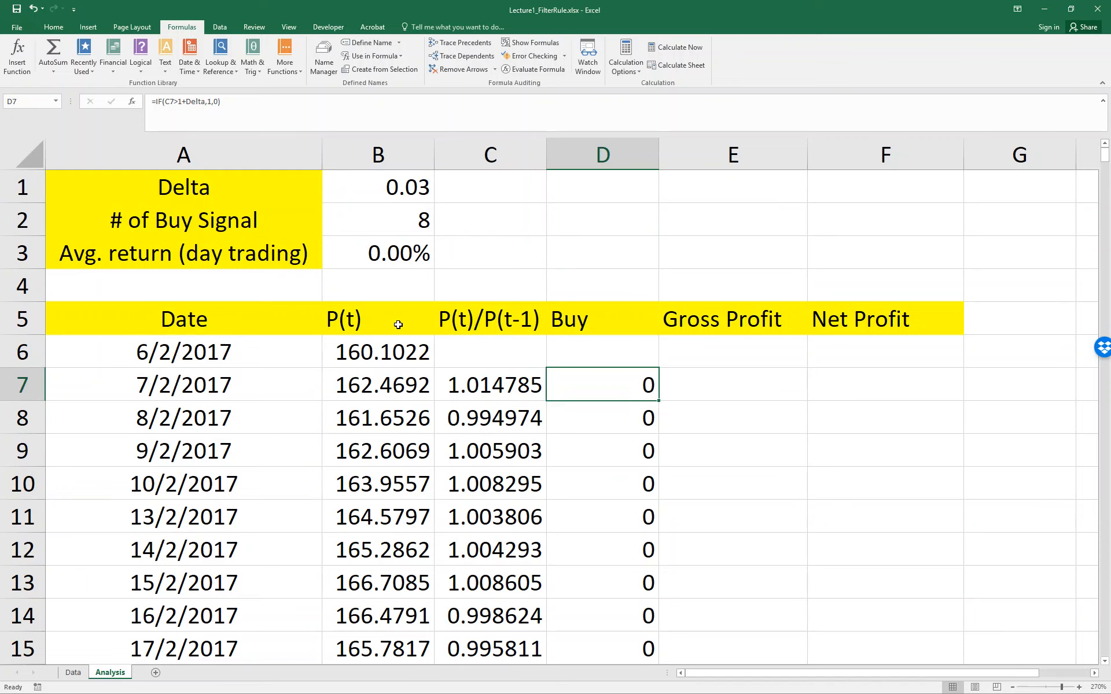
Inspect the formula behind the number of buy signals in B2 without changing it.
left_click(412, 220)
double_click(413, 220)
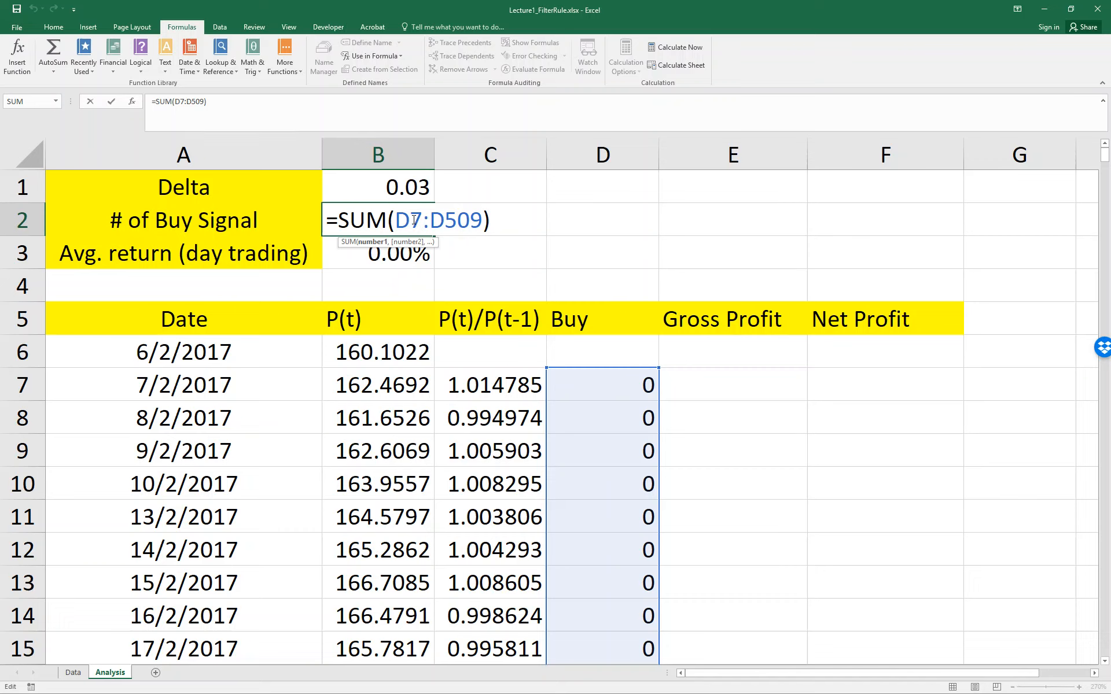
key("Escape")
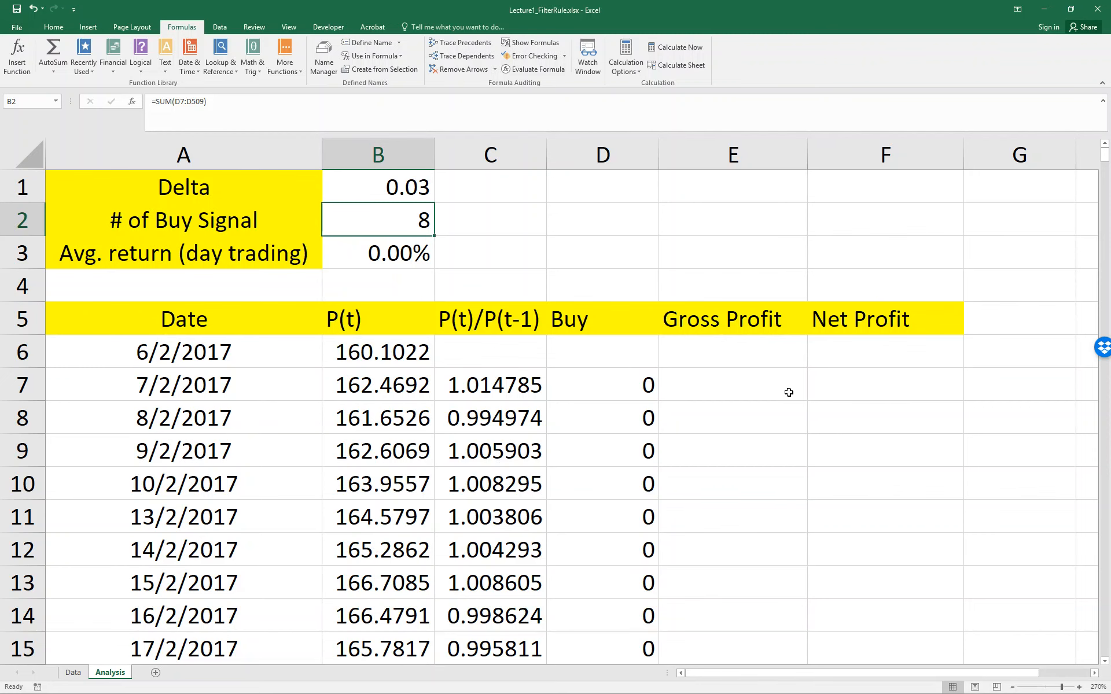
scroll(784, 390, "down", 1)
scroll(785, 391, "down", 3)
scroll(784, 391, "up", 4)
scroll(784, 390, "down", 4)
scroll(784, 390, "up", 1)
scroll(784, 391, "up", 3)
scroll(784, 391, "down", 5)
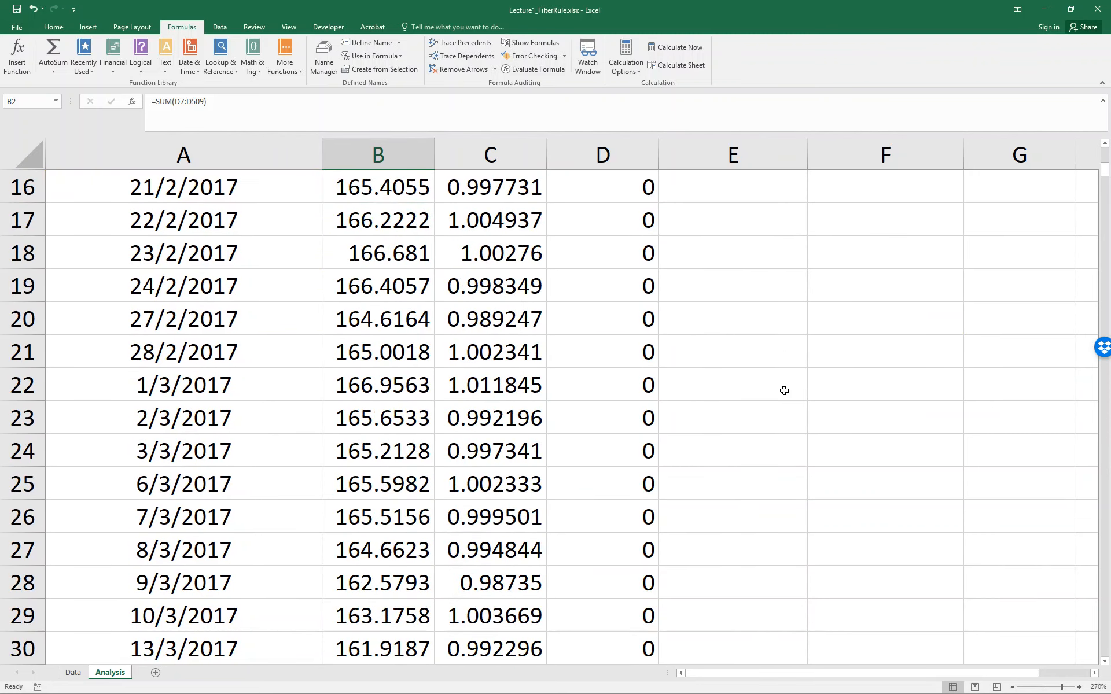
scroll(784, 391, "up", 5)
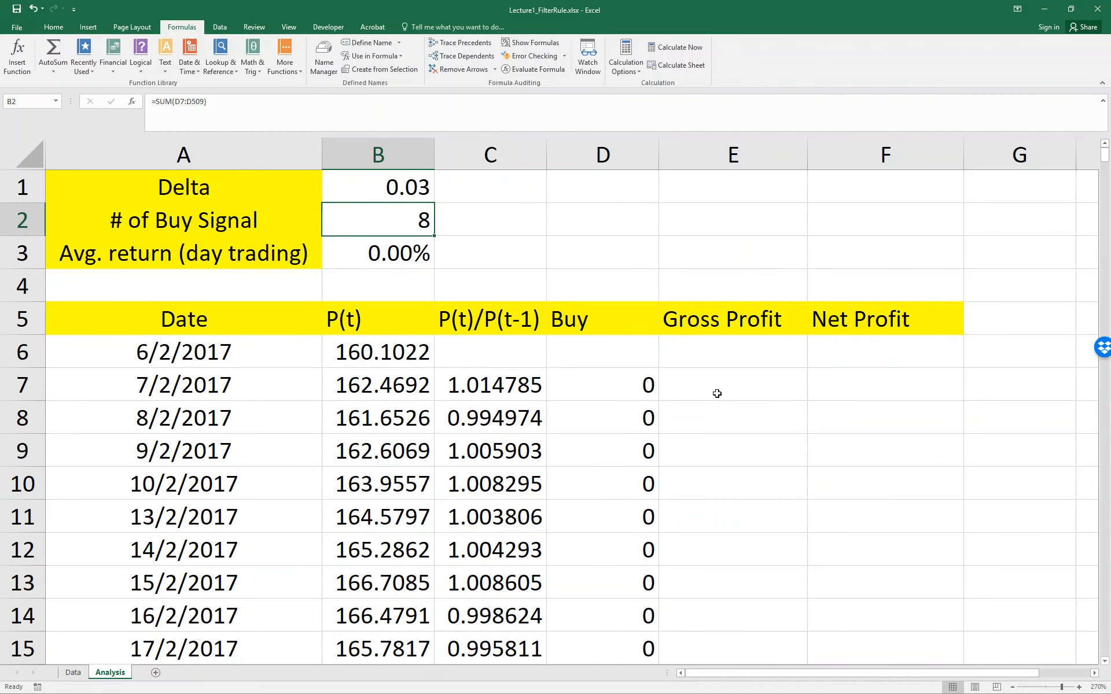
Examine the buy signal formula in D7 and compare its row with the following day's price ratio in C8.
double_click(639, 391)
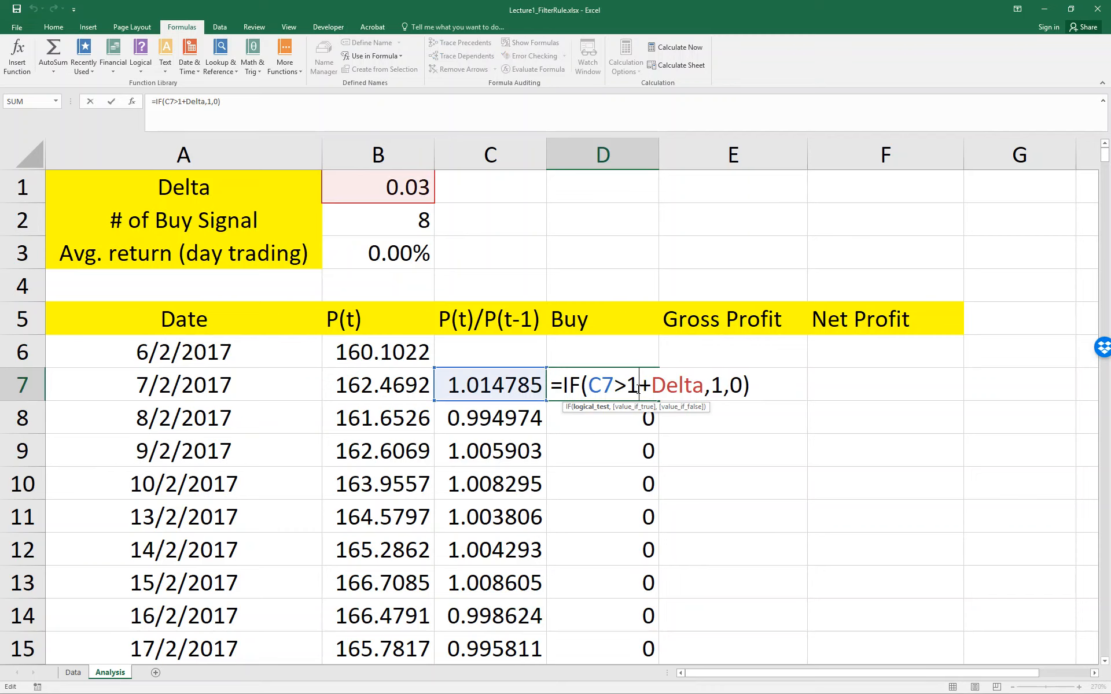
key("Escape")
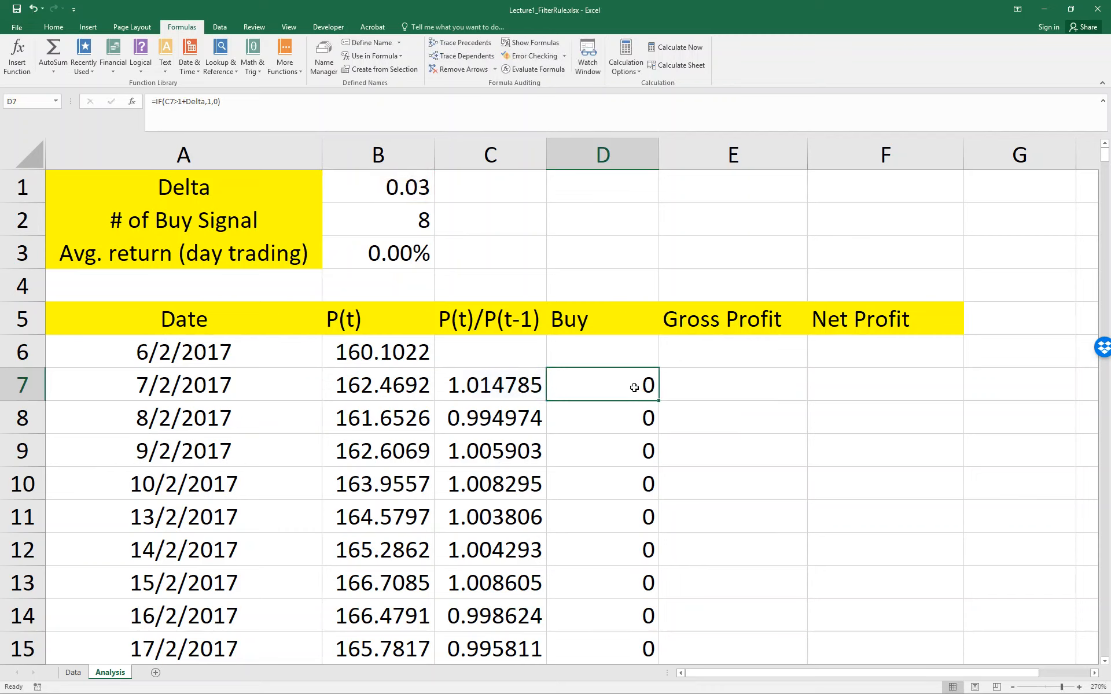
double_click(635, 388)
key("Escape")
left_click(716, 385)
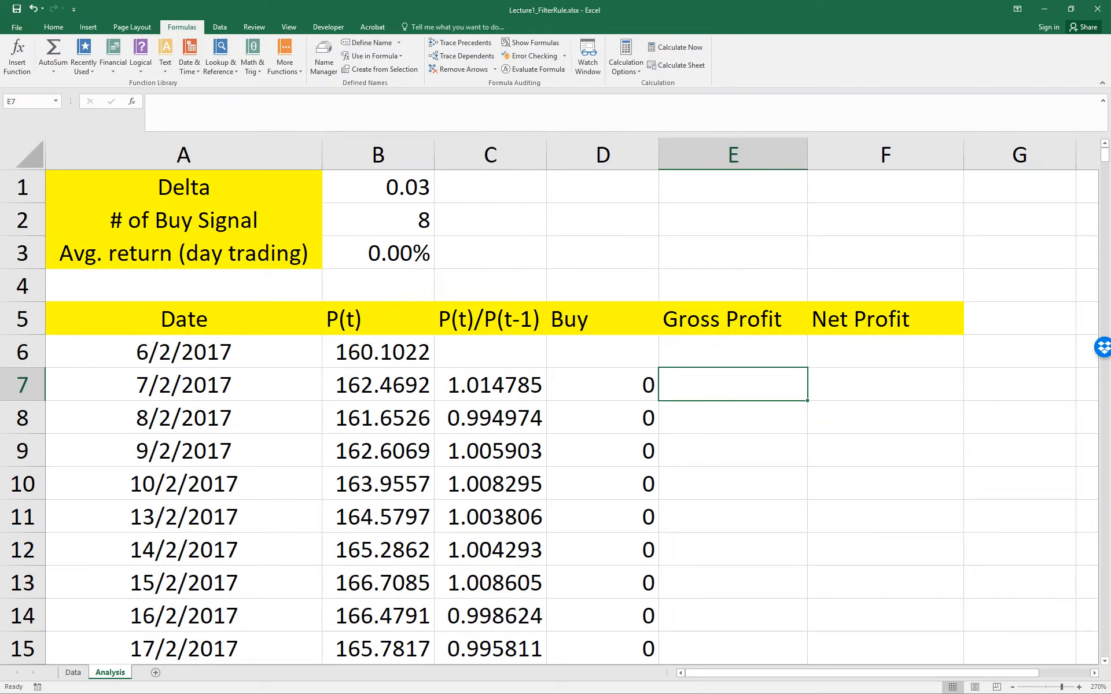
left_click(602, 385)
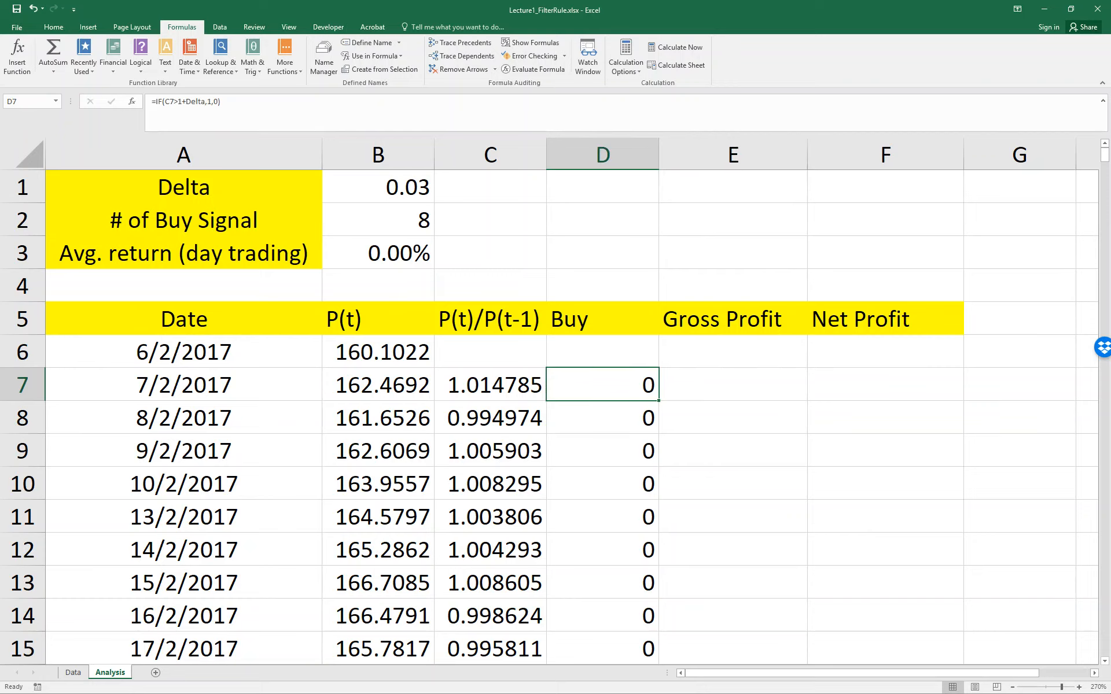
key("Down")
key("Left")
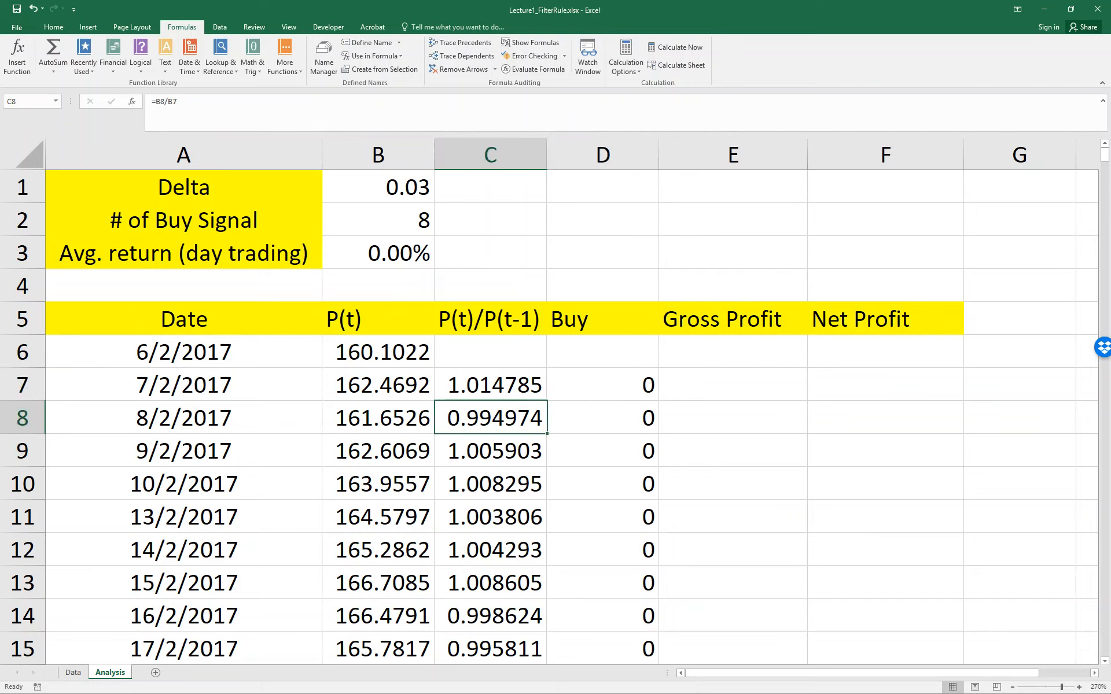
key("Up")
key("Right")
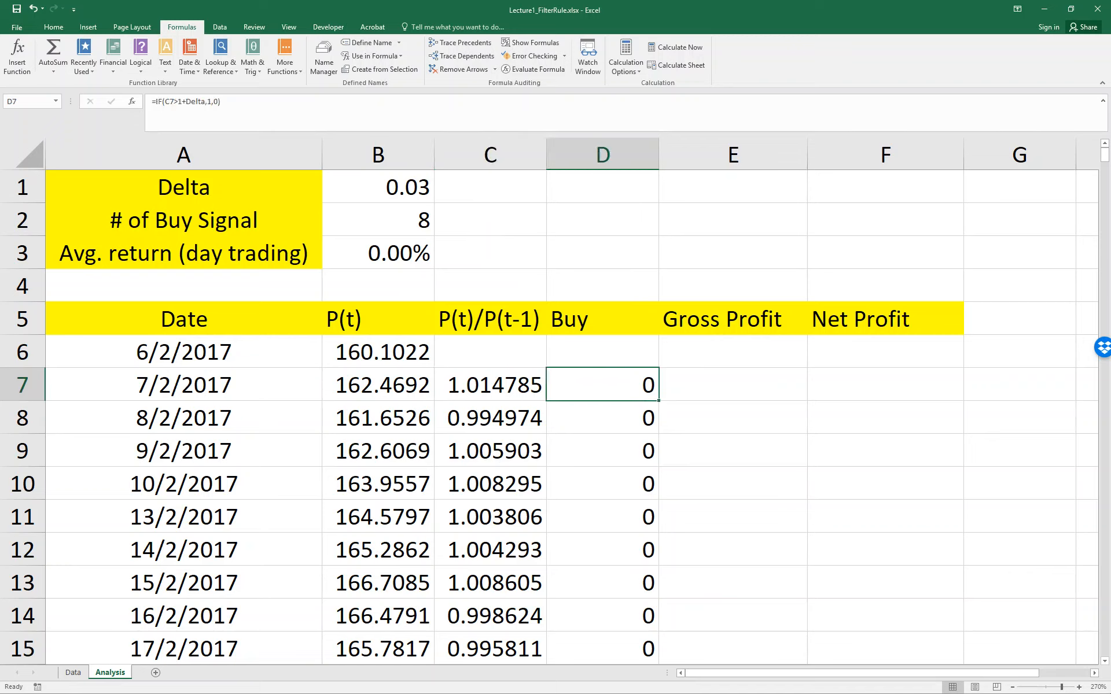
key("Down")
key("Left")
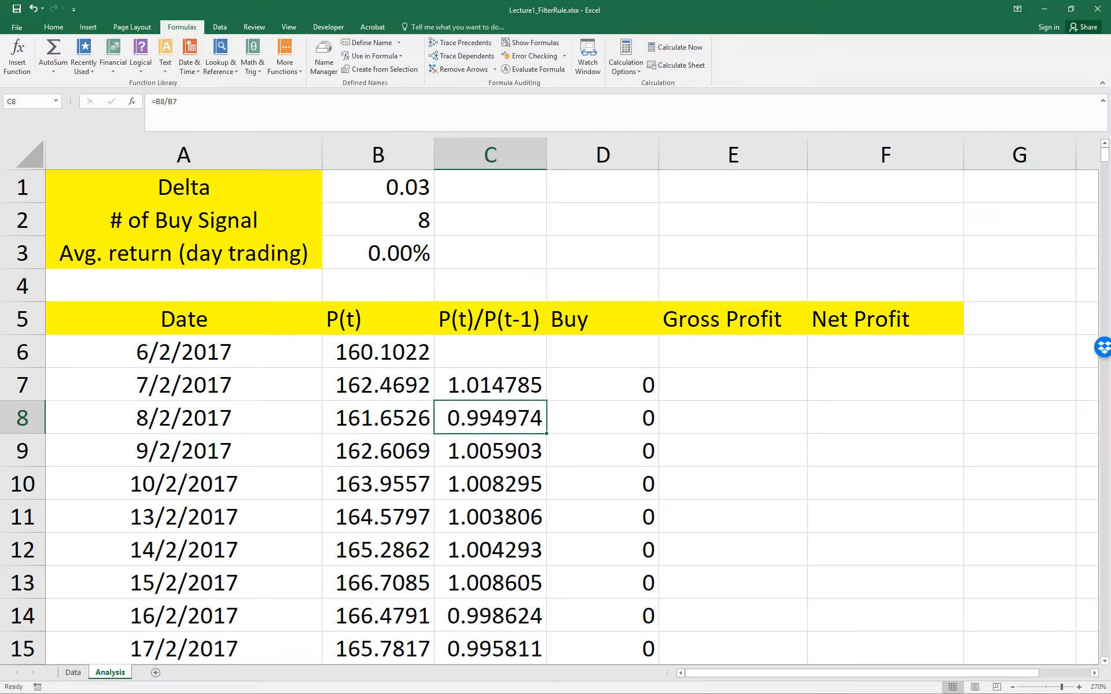
key("Up")
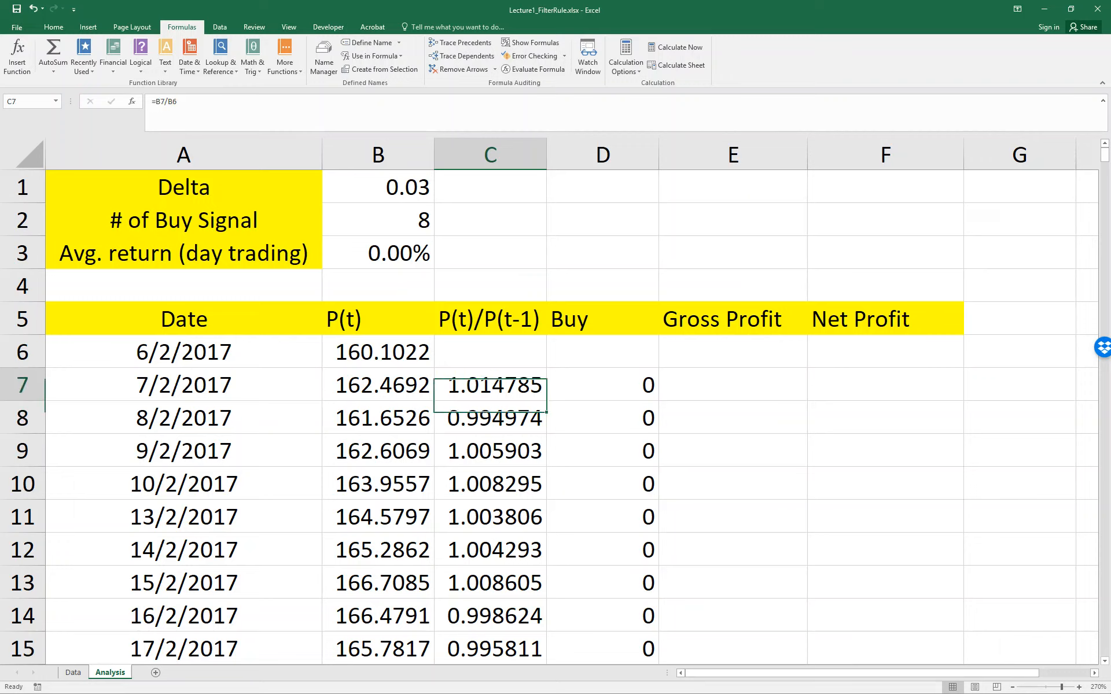
key("Right")
key("Right")
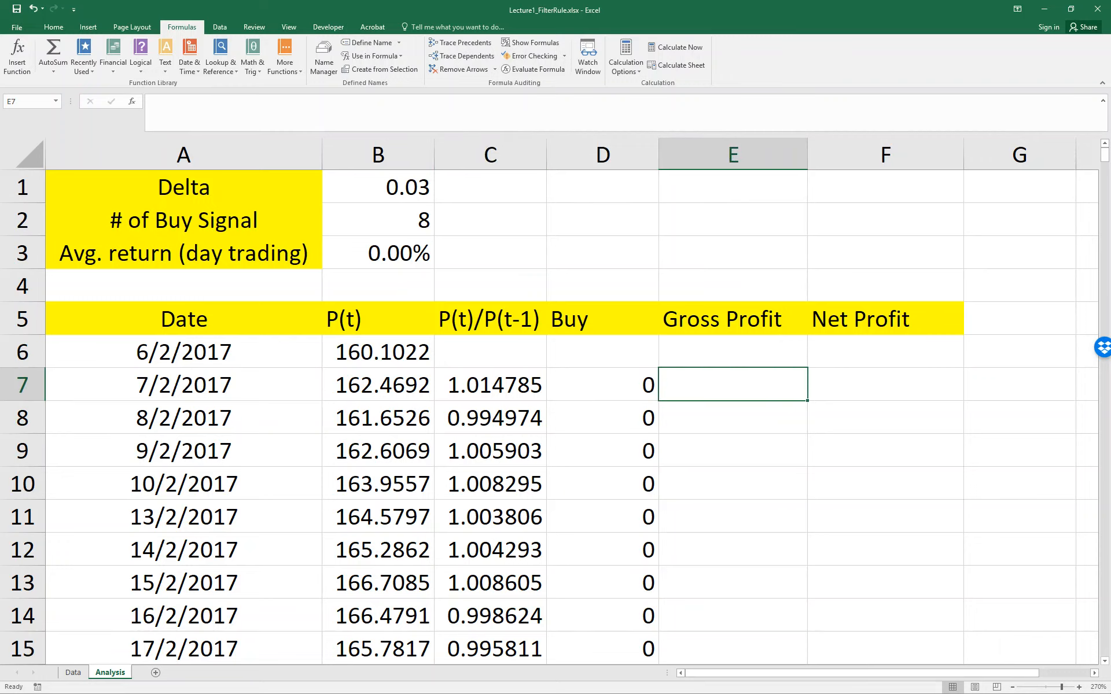
type("=")
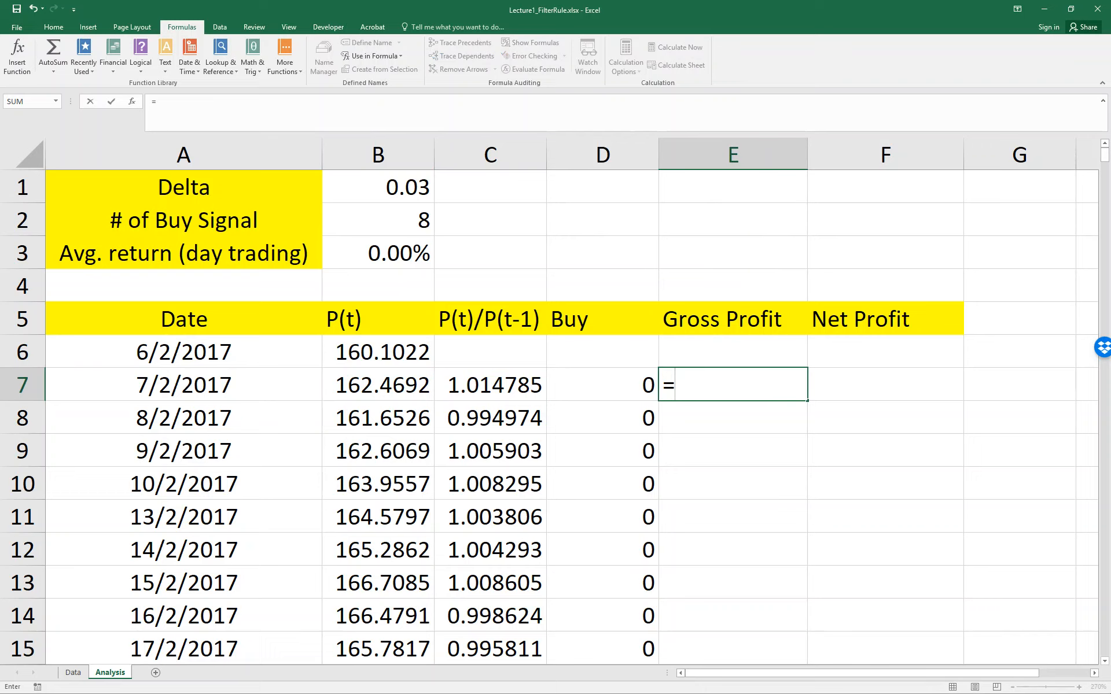
key("Escape")
key("Down")
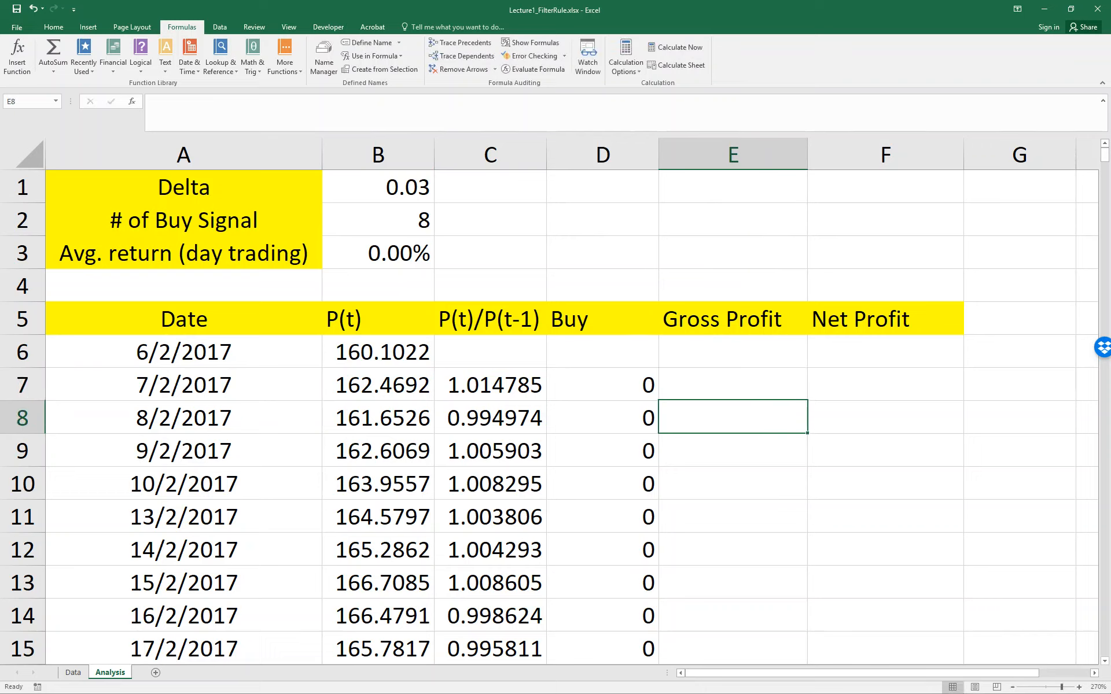
key("Up")
Enter the gross profit formula =D7*C8 in E8 and fill it down to the last data row.
key("Down")
type("=")
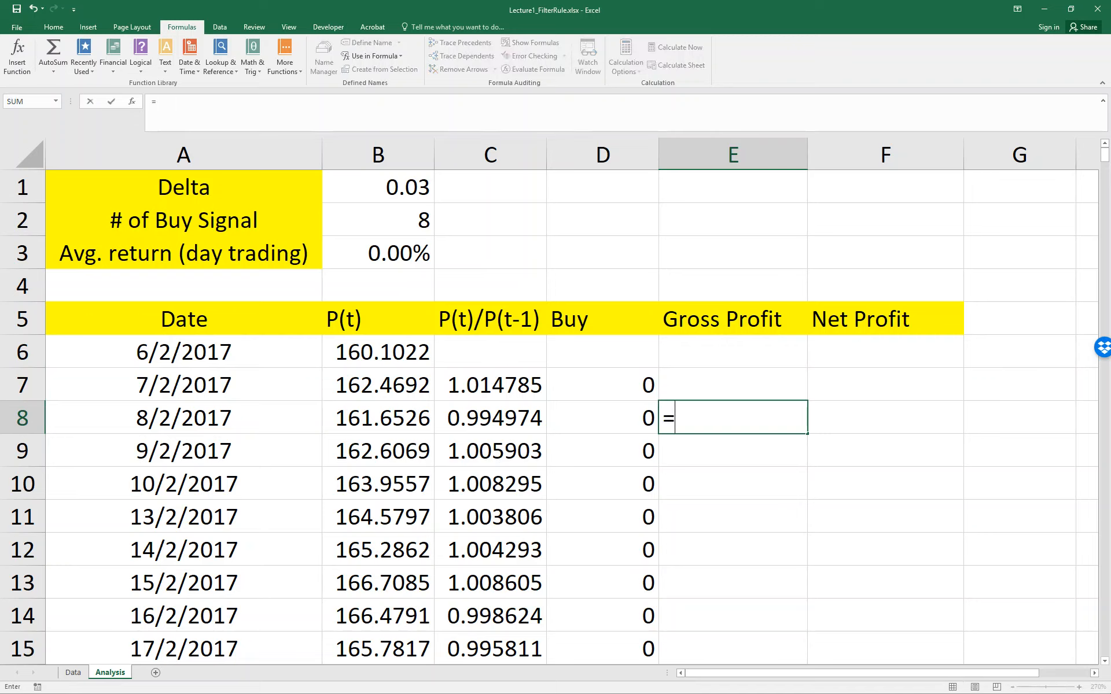
left_click(639, 388)
type("*")
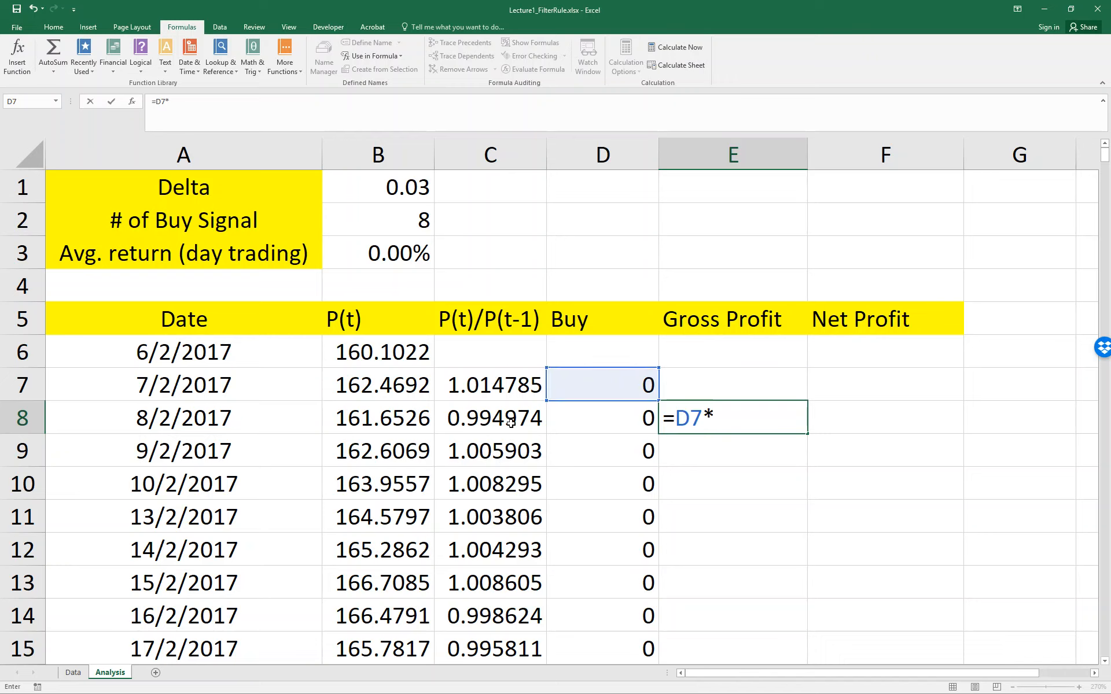
left_click(485, 417)
key("Return")
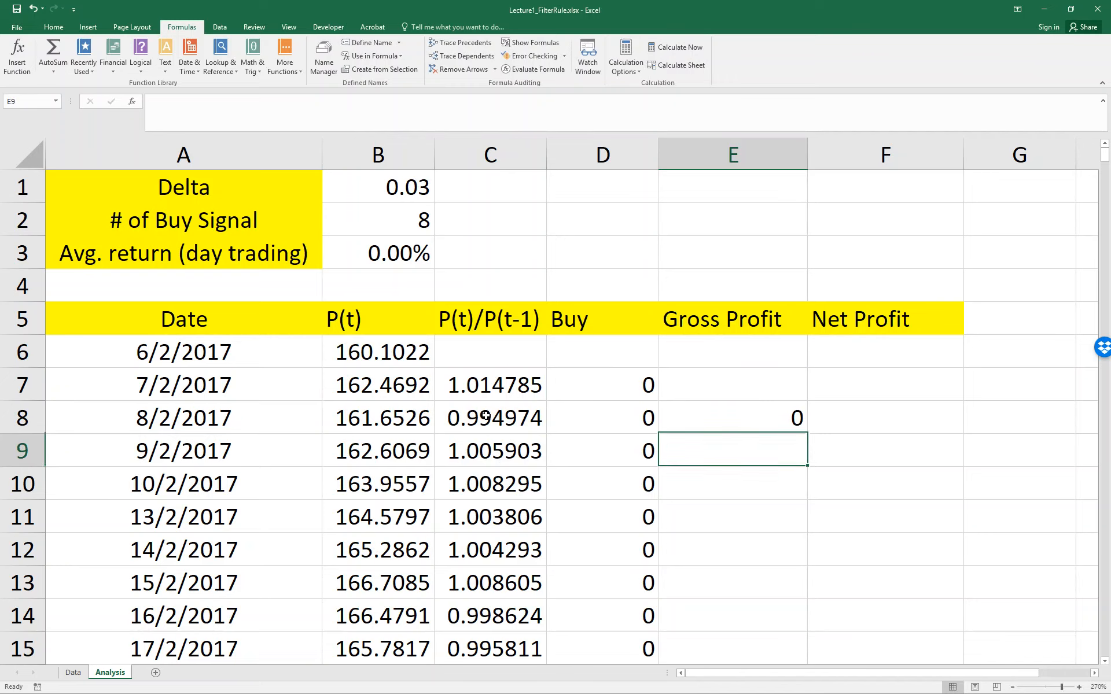
left_click(791, 426)
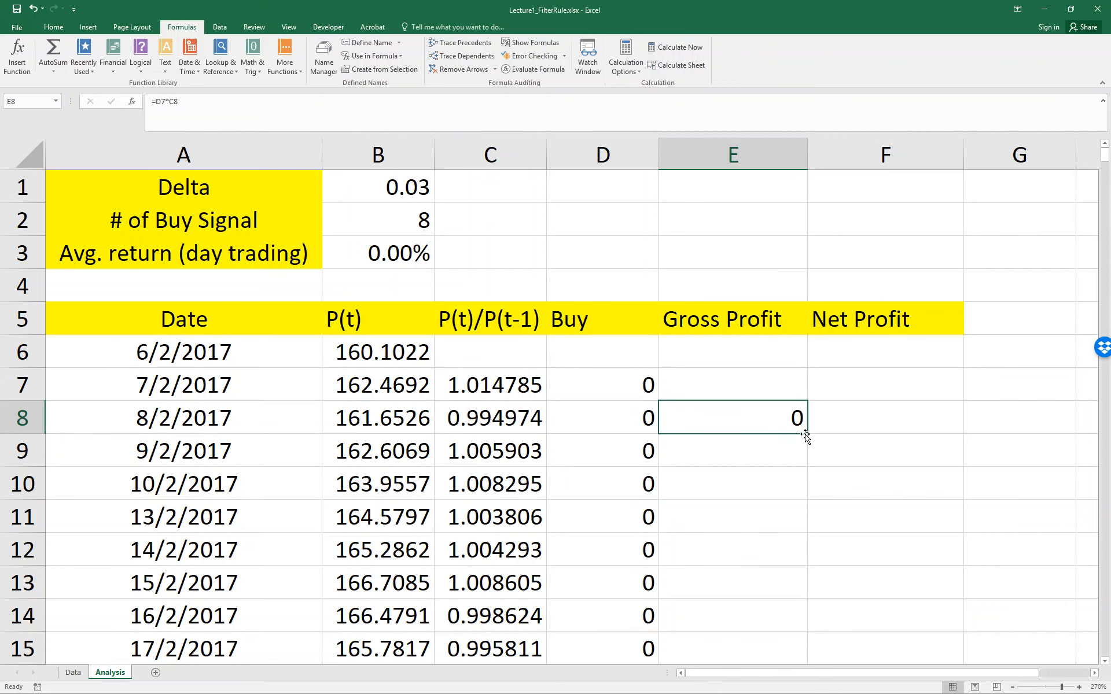
double_click(808, 435)
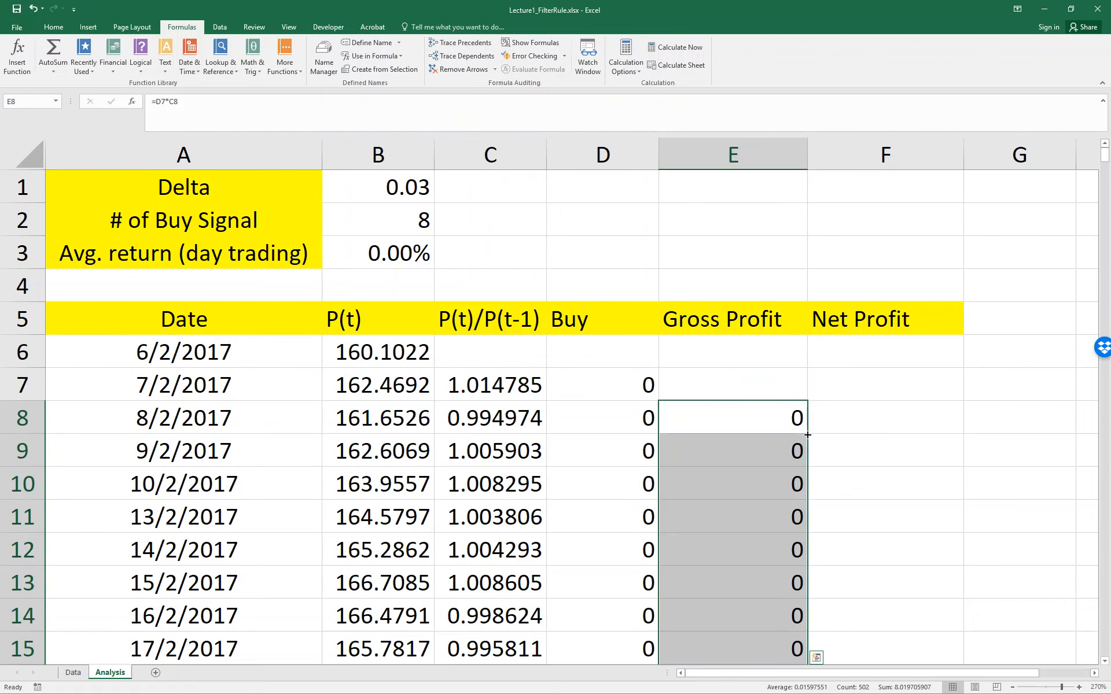
Check the filled Gross Profit values down to the last data row and back at the first rows.
scroll(808, 434, "down", 14)
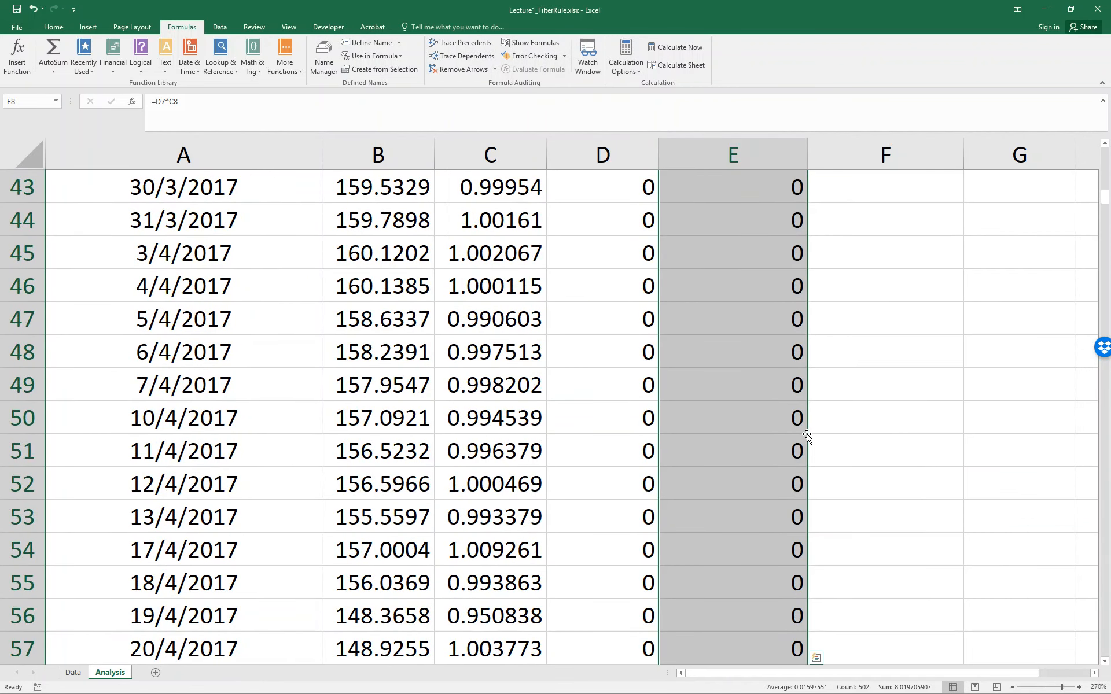
left_click(798, 436)
key("ctrl+Down")
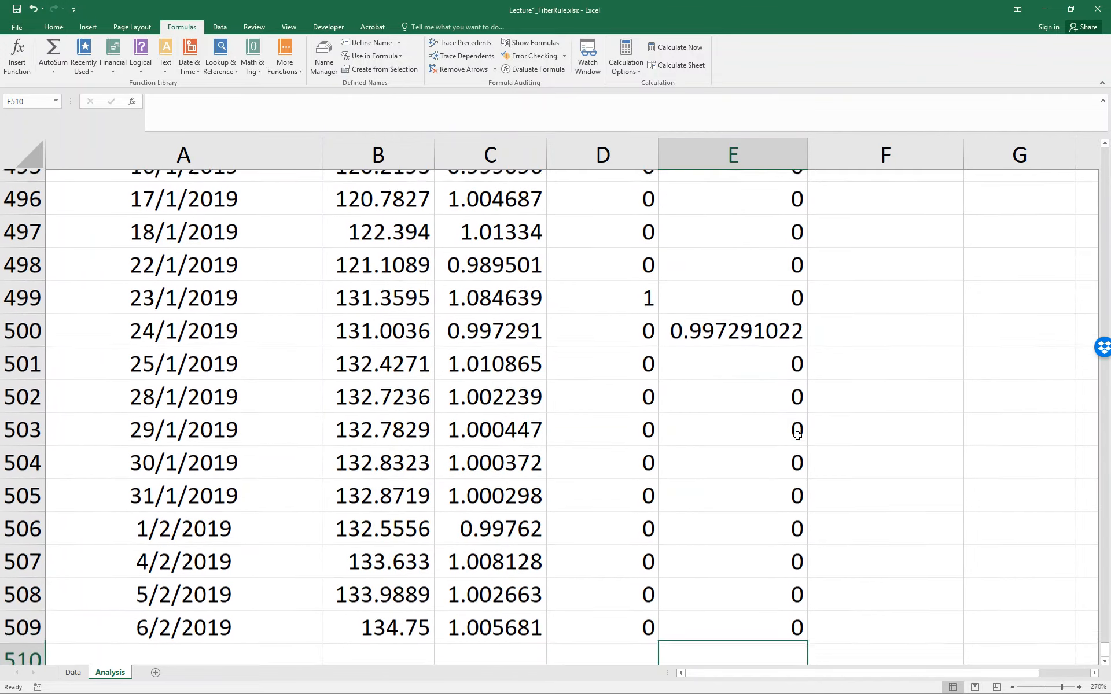
key("ctrl+Up")
key("Up")
key("Up")
key("Up")
key("Up")
key("Up")
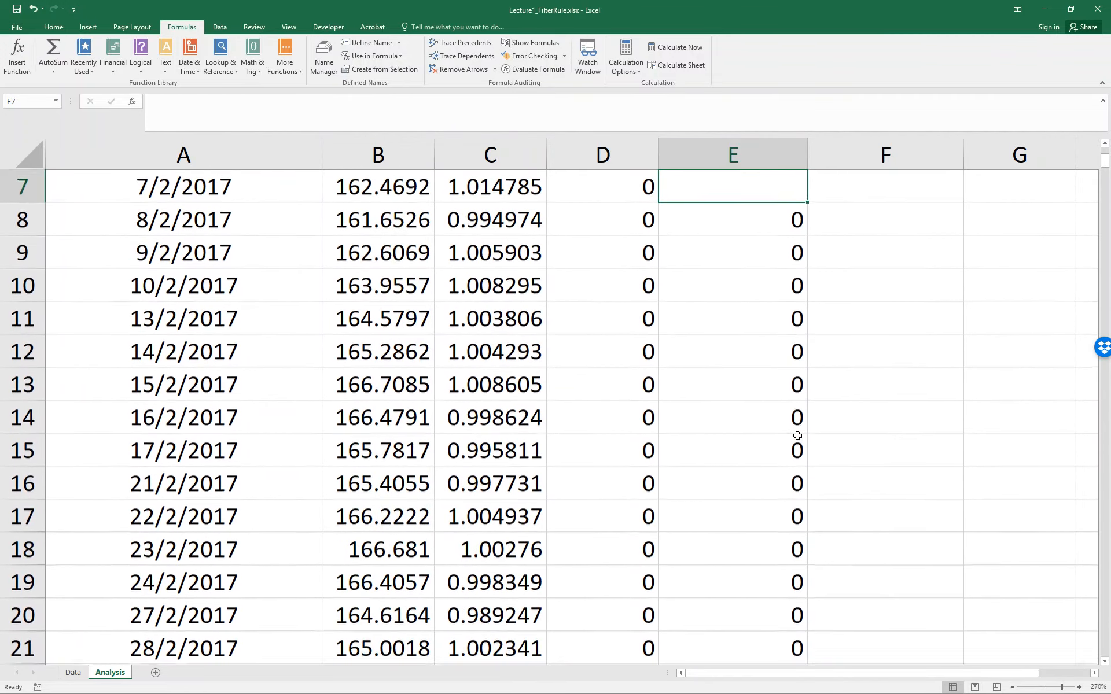
key("Down")
key("Down")
key("Down")
key("Down")
key("Down")
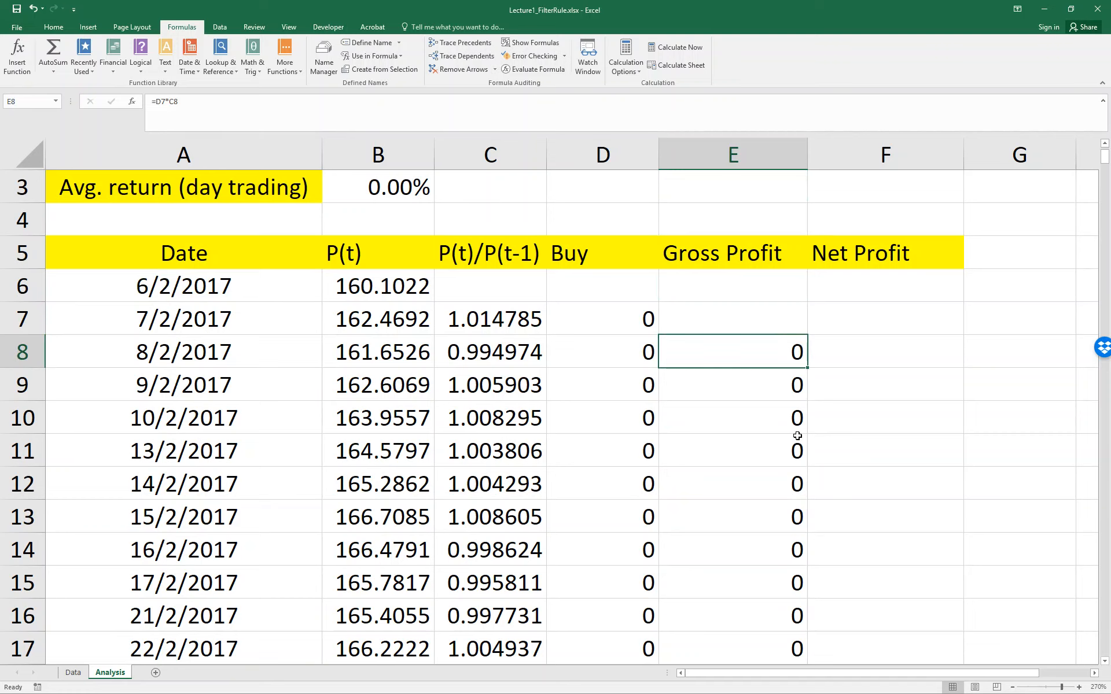
Enter the net profit formula =IF(E8<>0,E8-1,0) in F8 and fill it down to the last data row.
key("Right")
key("Up")
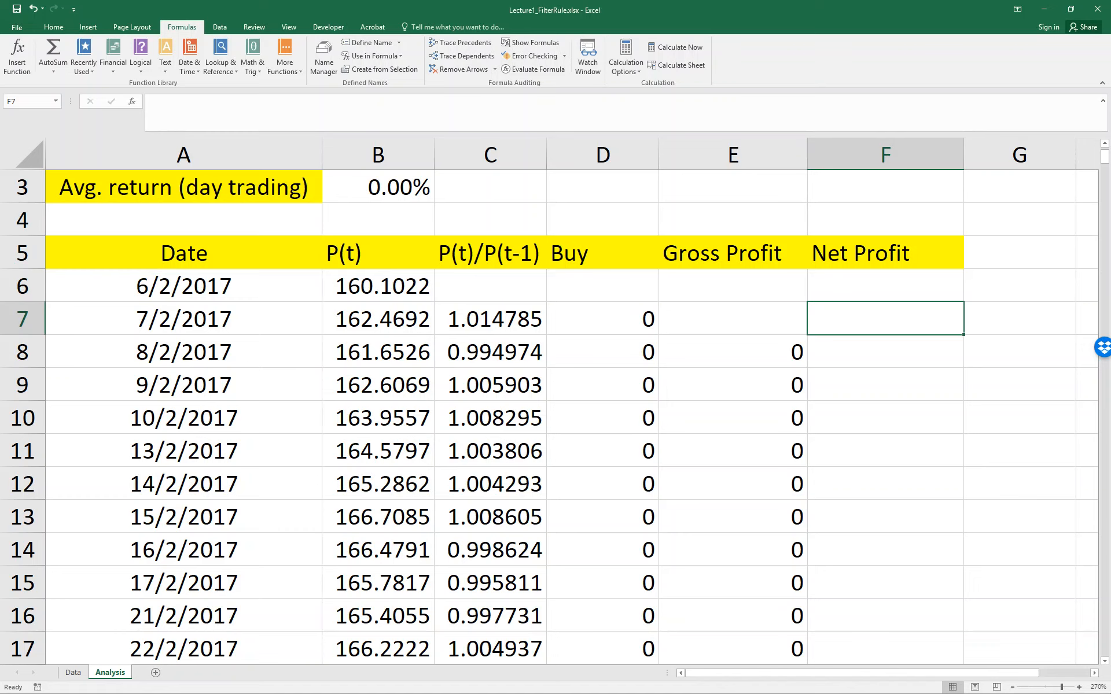
key("Down")
type("=I")
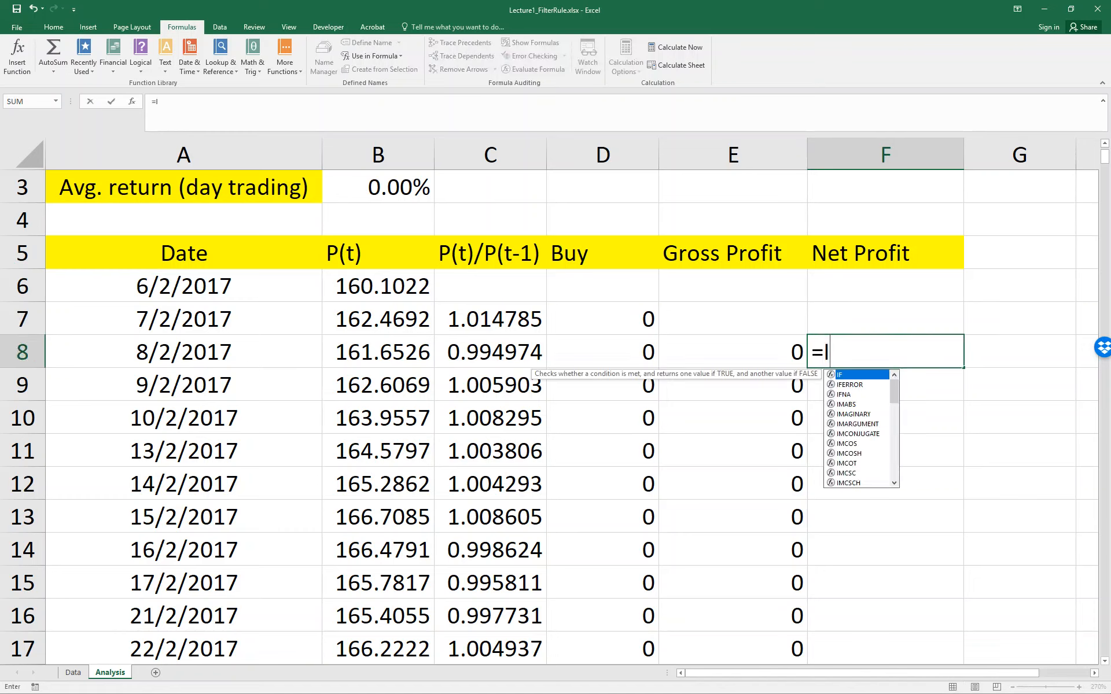
type("f")
key("BackSpace")
key("Tab")
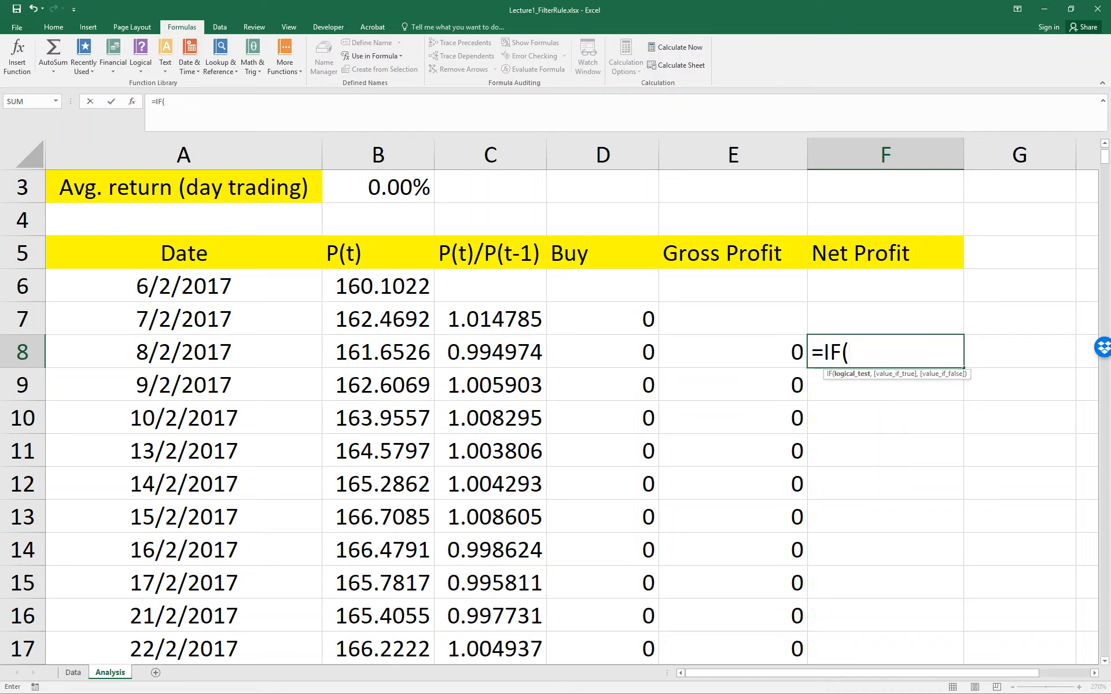
key("Left")
type("<>")
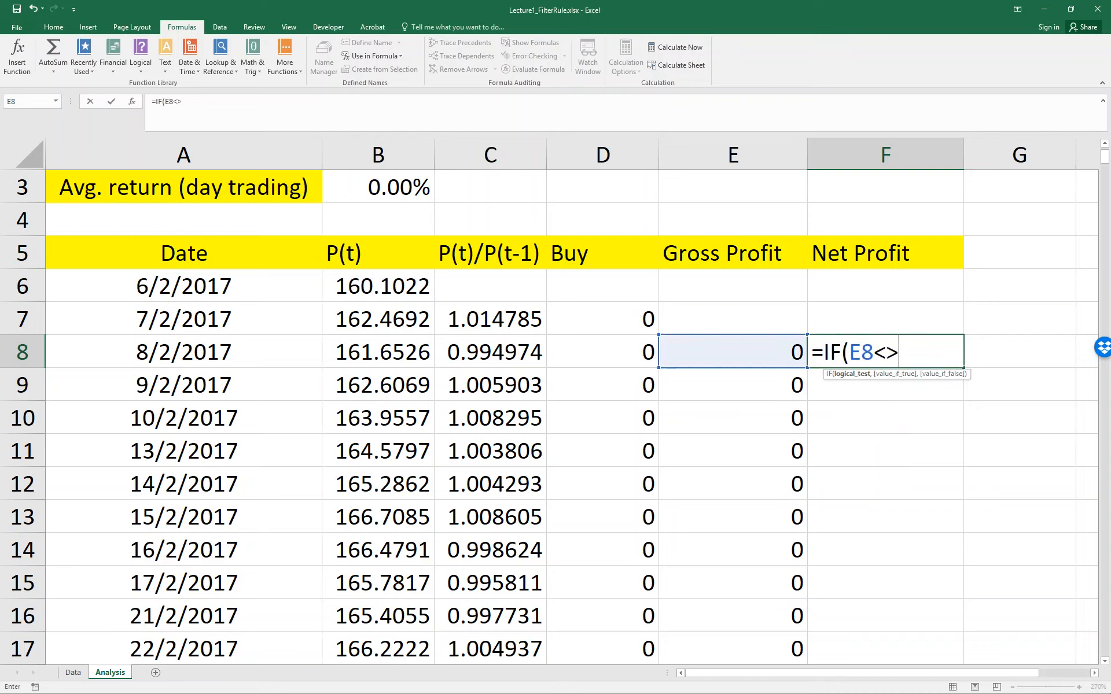
type("0,")
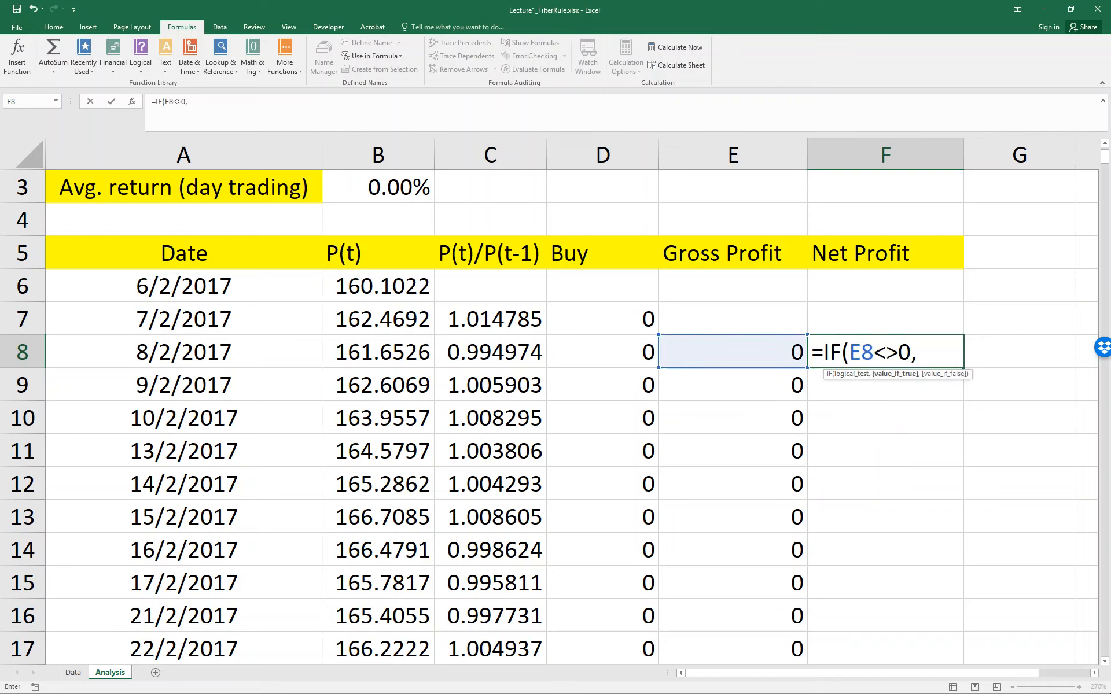
key("Left")
type("-1")
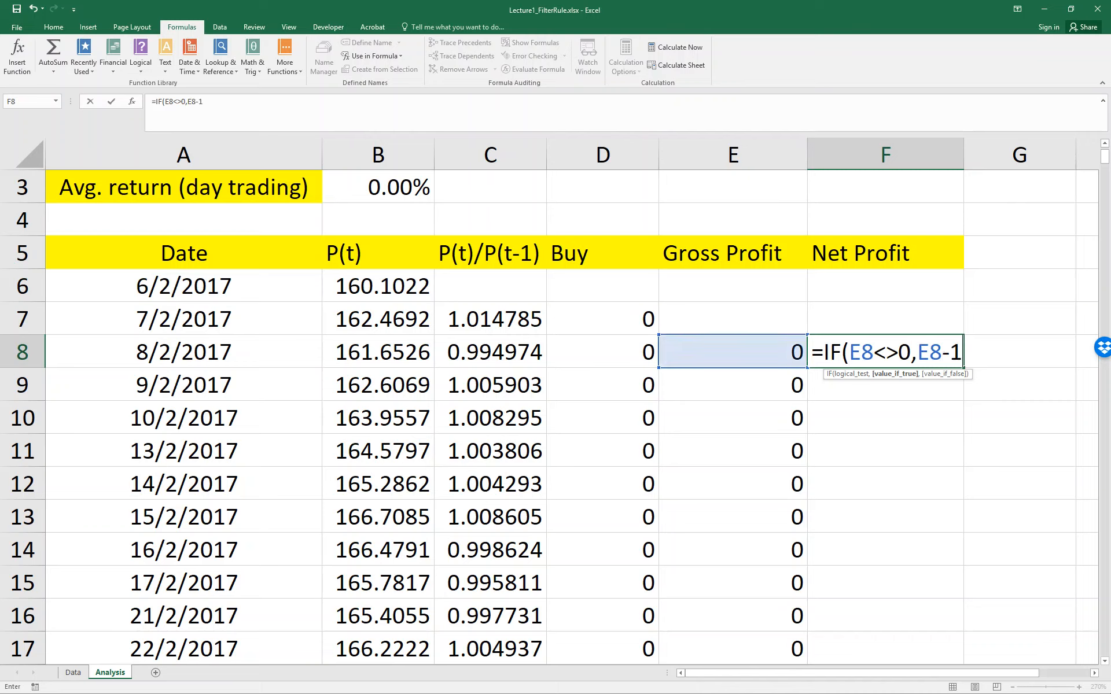
type(",0")
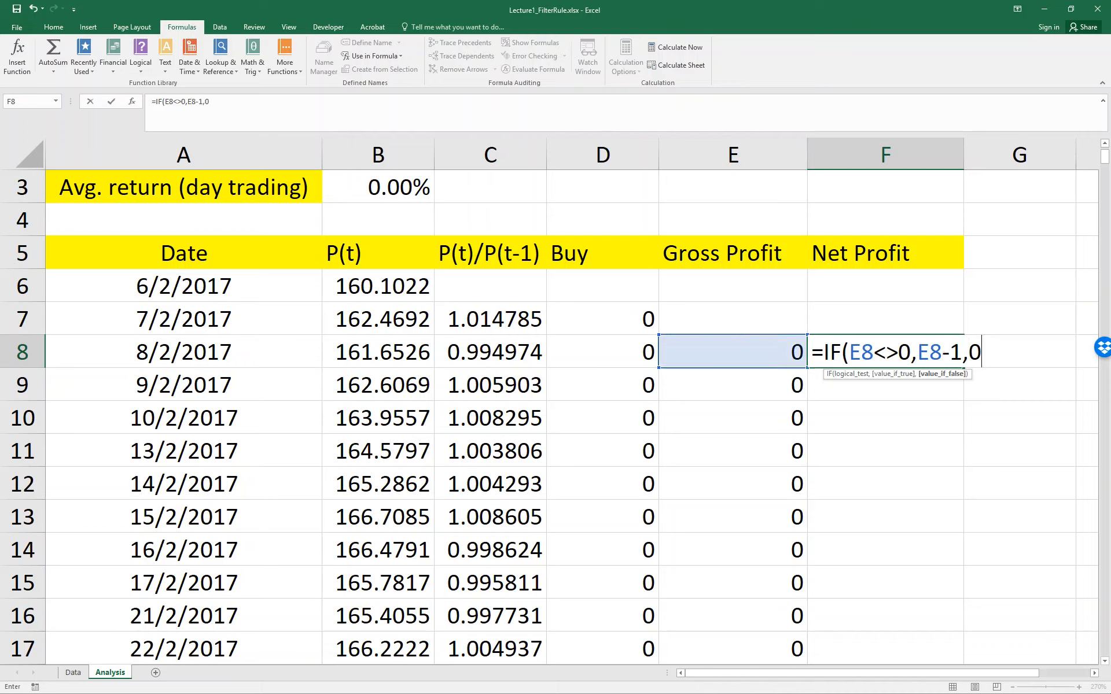
type(")")
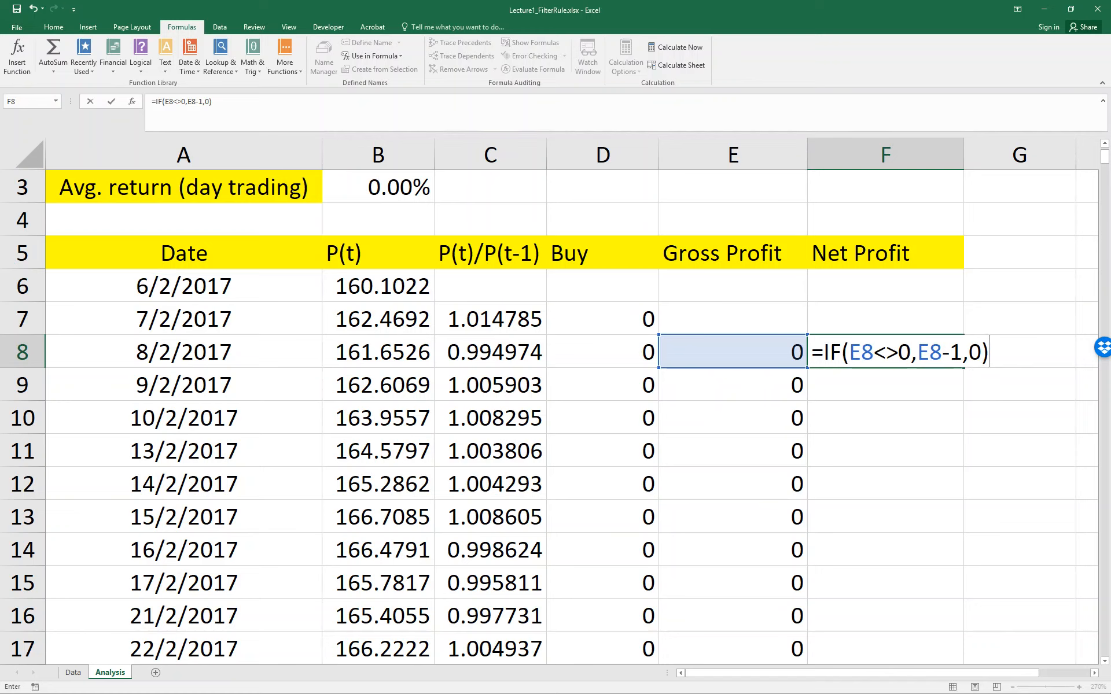
key("Return")
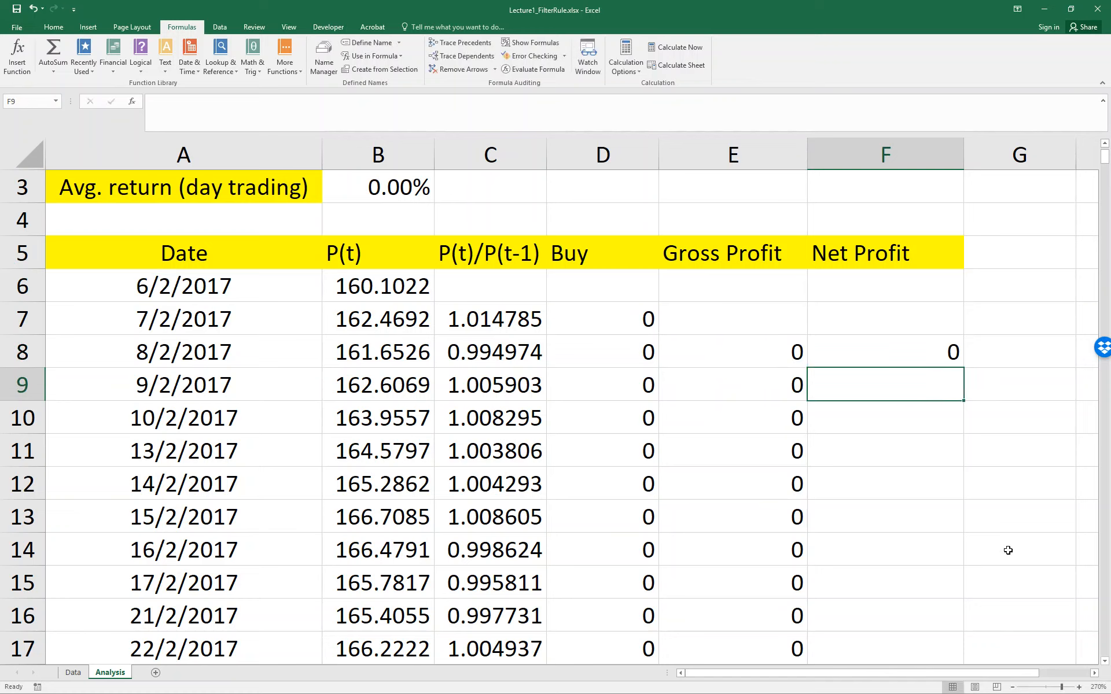
left_click(940, 357)
double_click(963, 370)
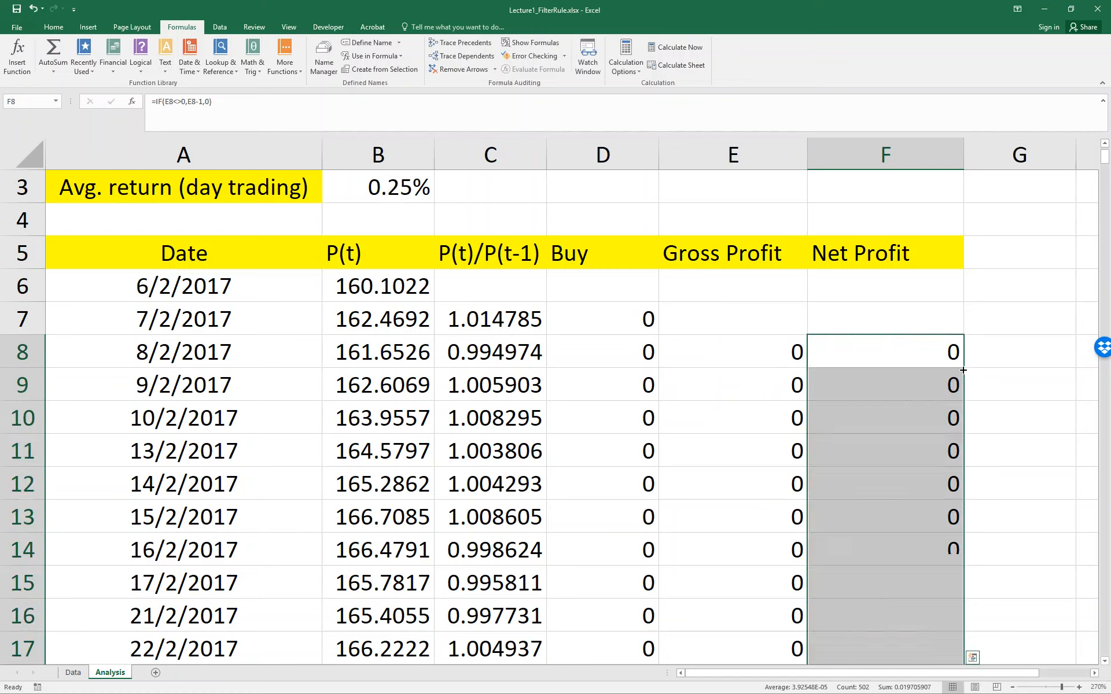
Check the filled Net Profit values down to the 19/10/2017 row and inspect the formula in F184.
left_click(928, 392)
scroll(927, 392, "down", 11)
scroll(929, 394, "down", 20)
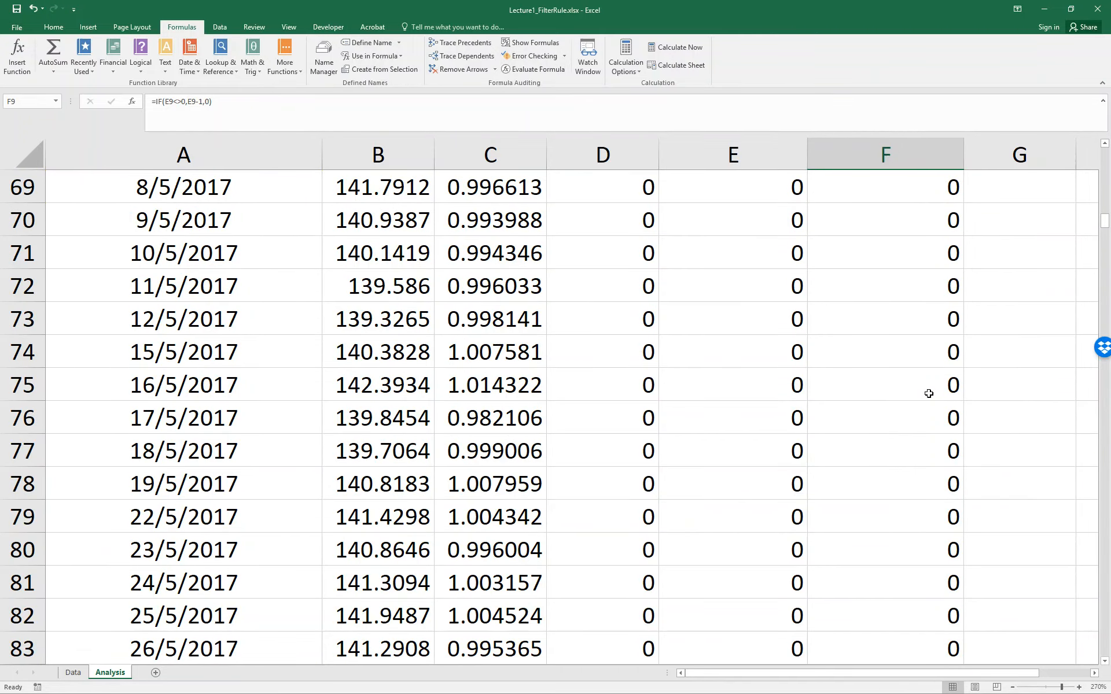
left_click(798, 418)
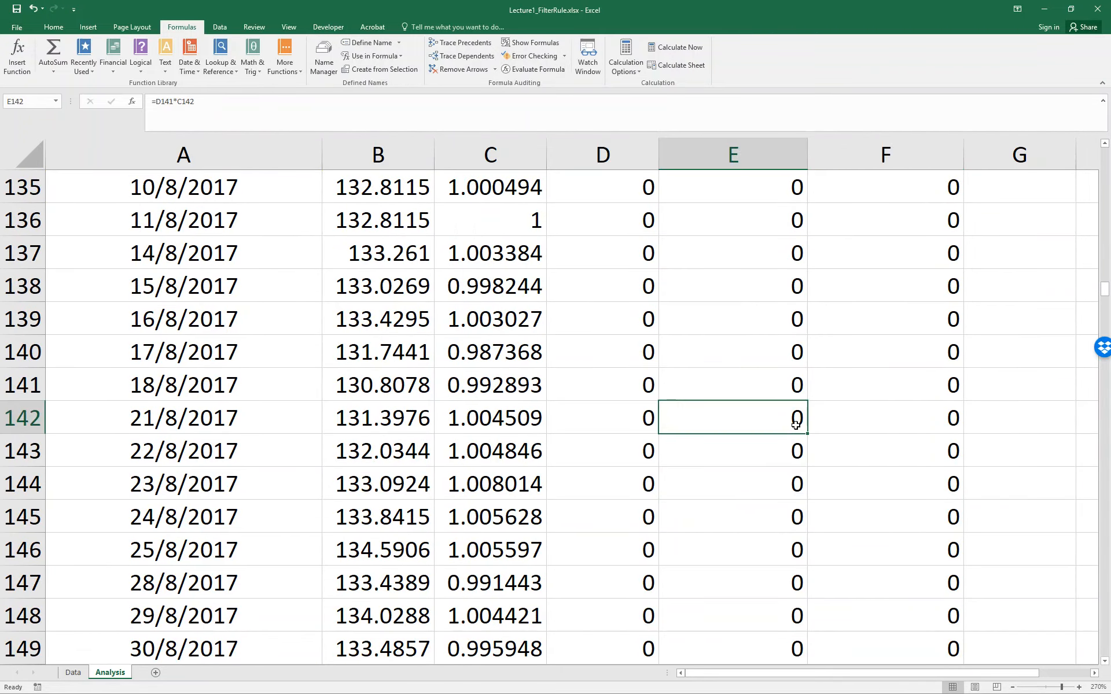
scroll(798, 423, "down", 17)
scroll(795, 425, "up", 2)
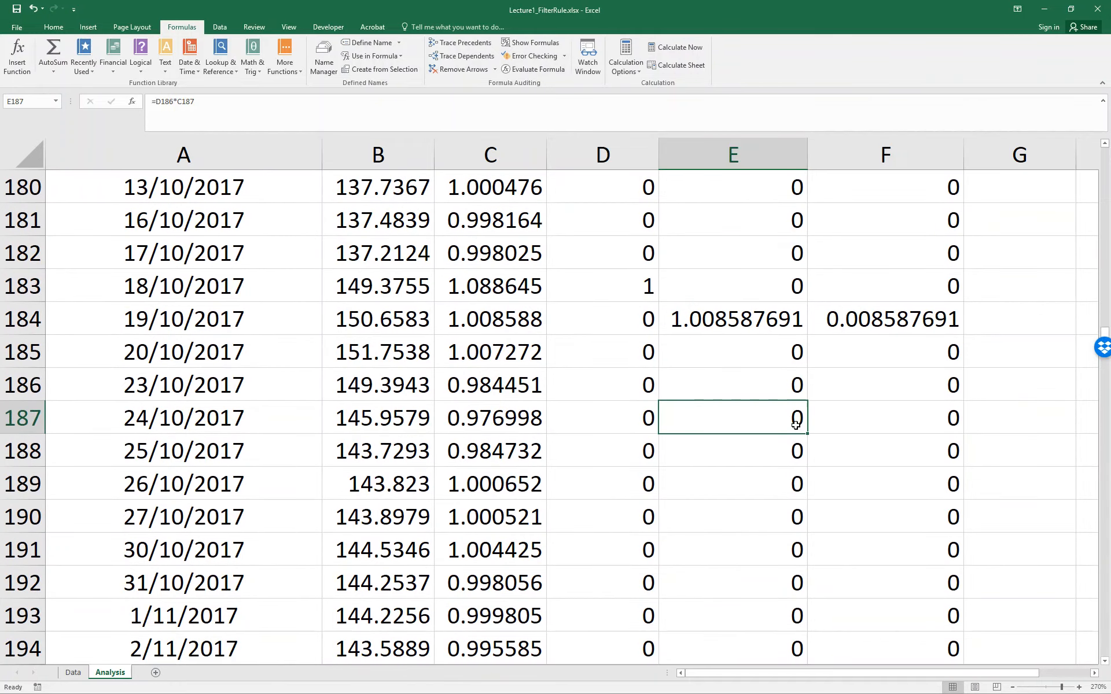
double_click(867, 319)
key("Escape")
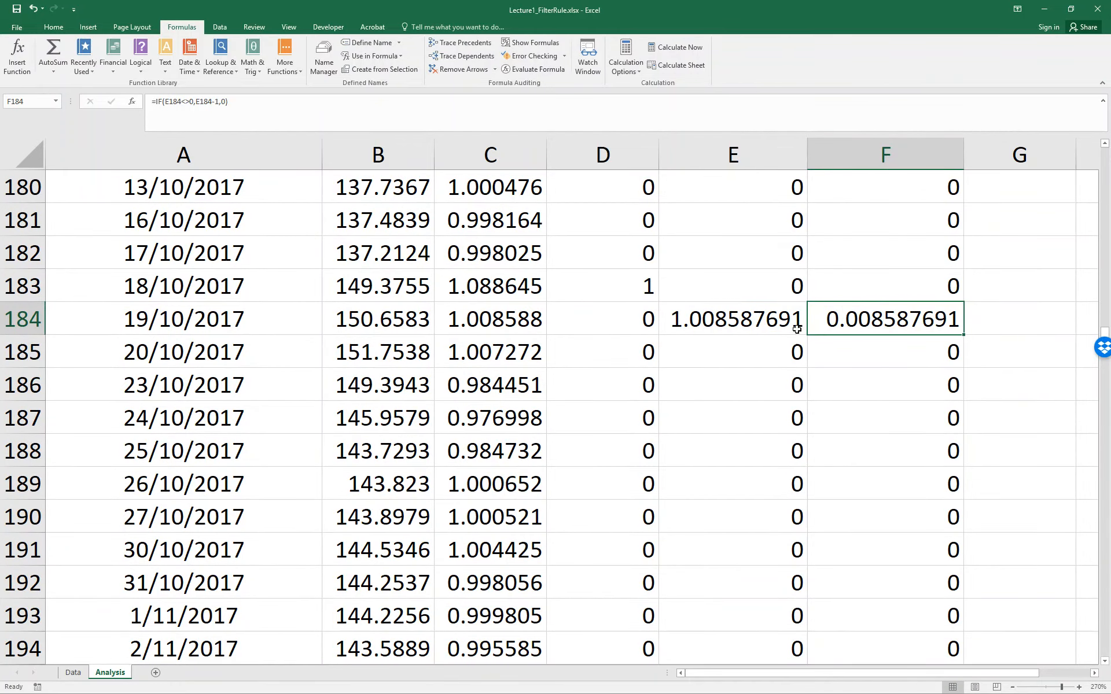
Check the Net Profit values further down through March 2018 and back at the first rows.
left_click(889, 295)
scroll(889, 375, "down", 20)
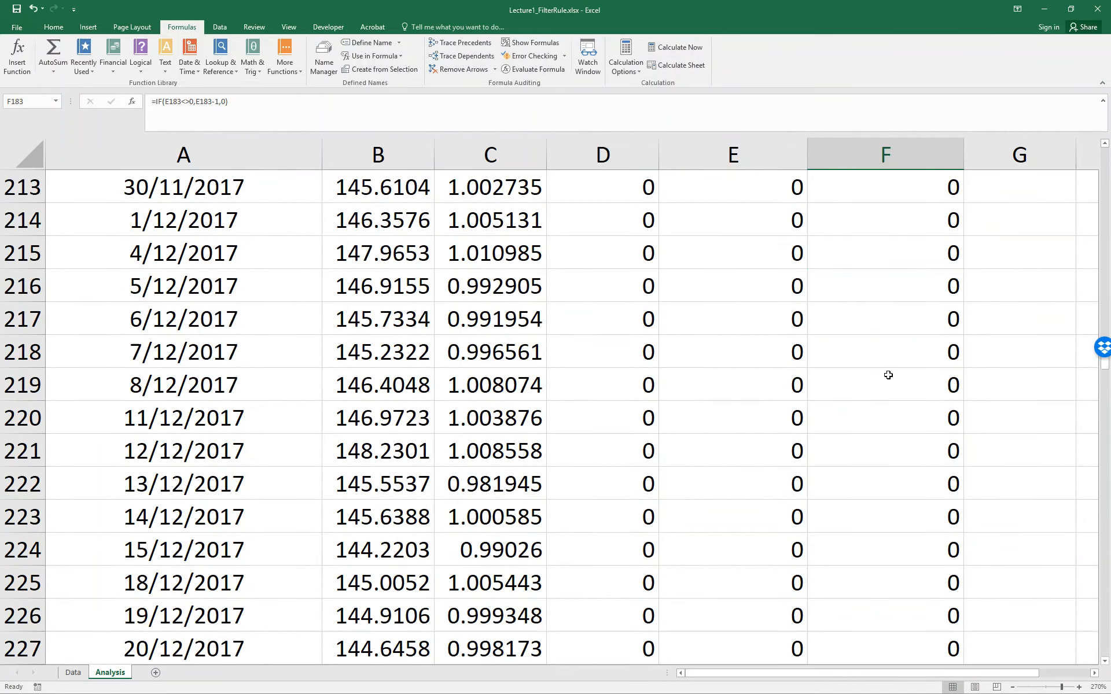
left_click(888, 375)
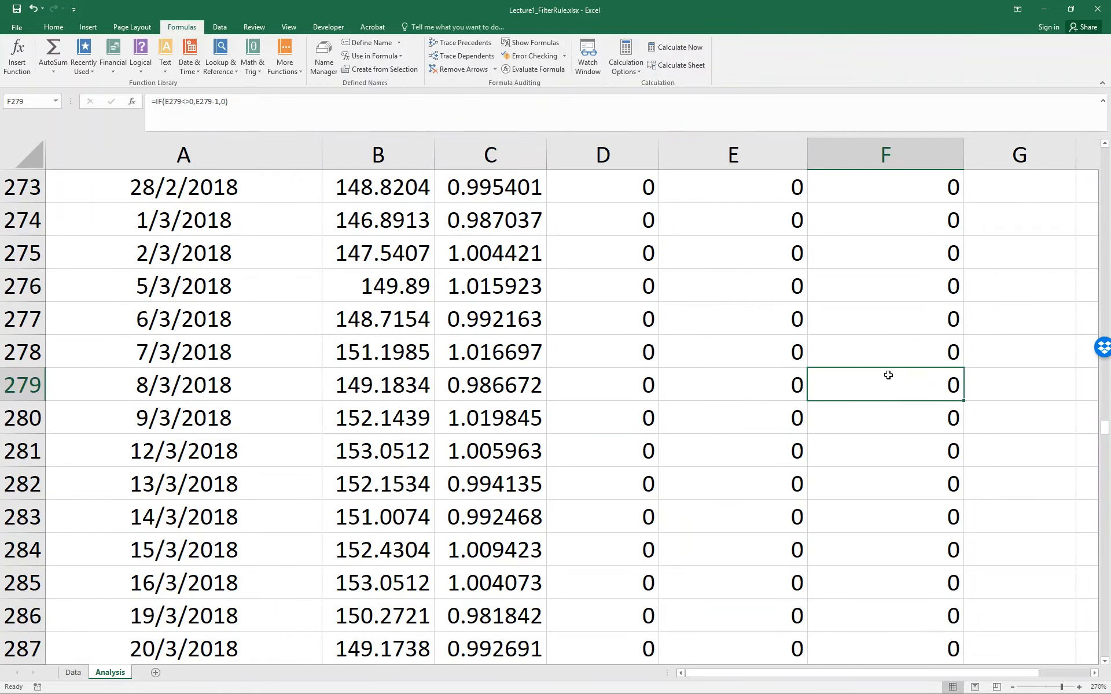
key("Page_Up")
key("Page_Up")
key("Page_Up")
key("Page_Up")
key("Page_Up")
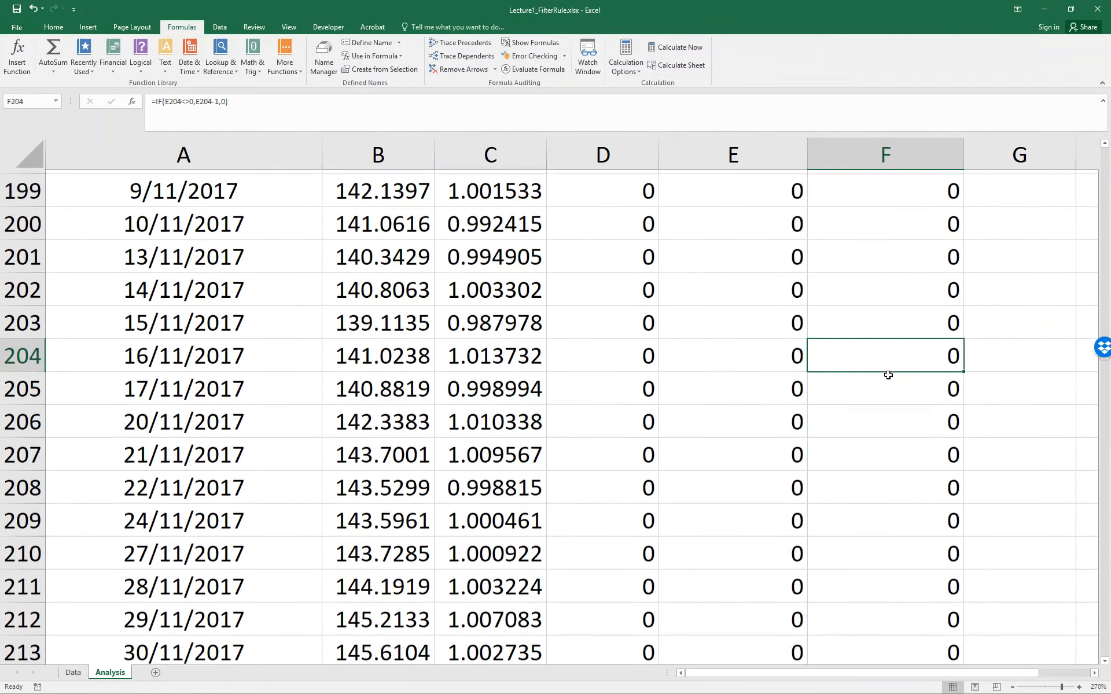
key("Page_Up")
key("Page_Up")
key("Page_Up")
key("Page_Up")
key("Page_Up")
key("Page_Up")
key("Page_Up")
key("Page_Up")
key("Page_Up")
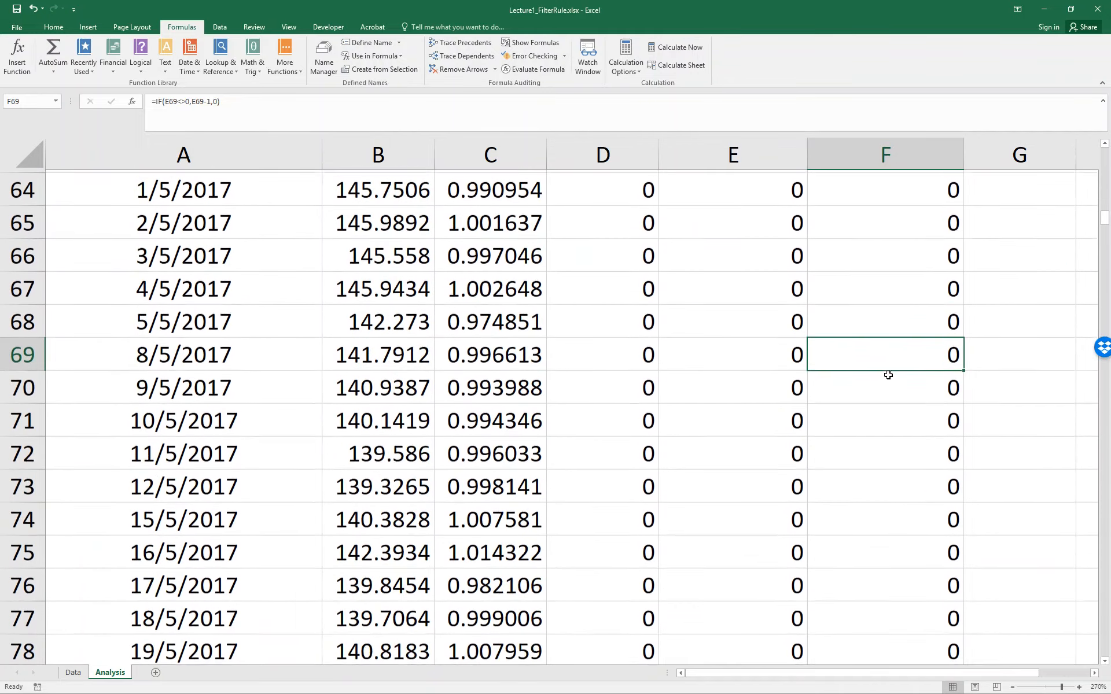
key("Page_Up")
key("Page_Up")
key("Page_Up")
key("Page_Up")
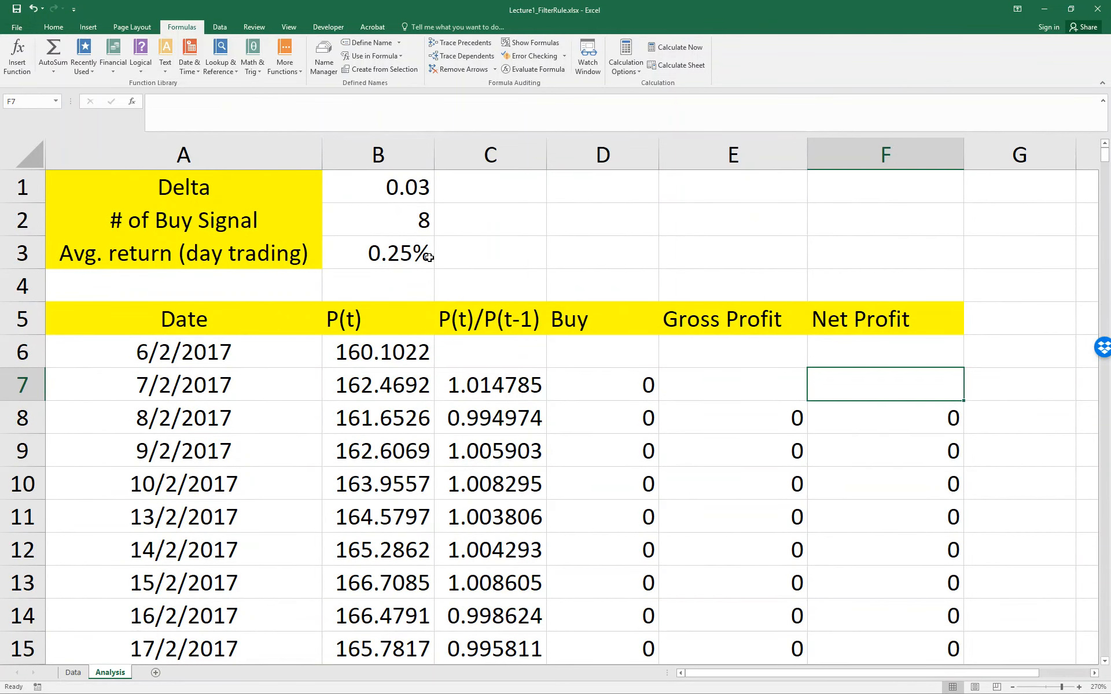
Inspect the average day-trading return formula in B3 without changing it.
left_click(427, 257)
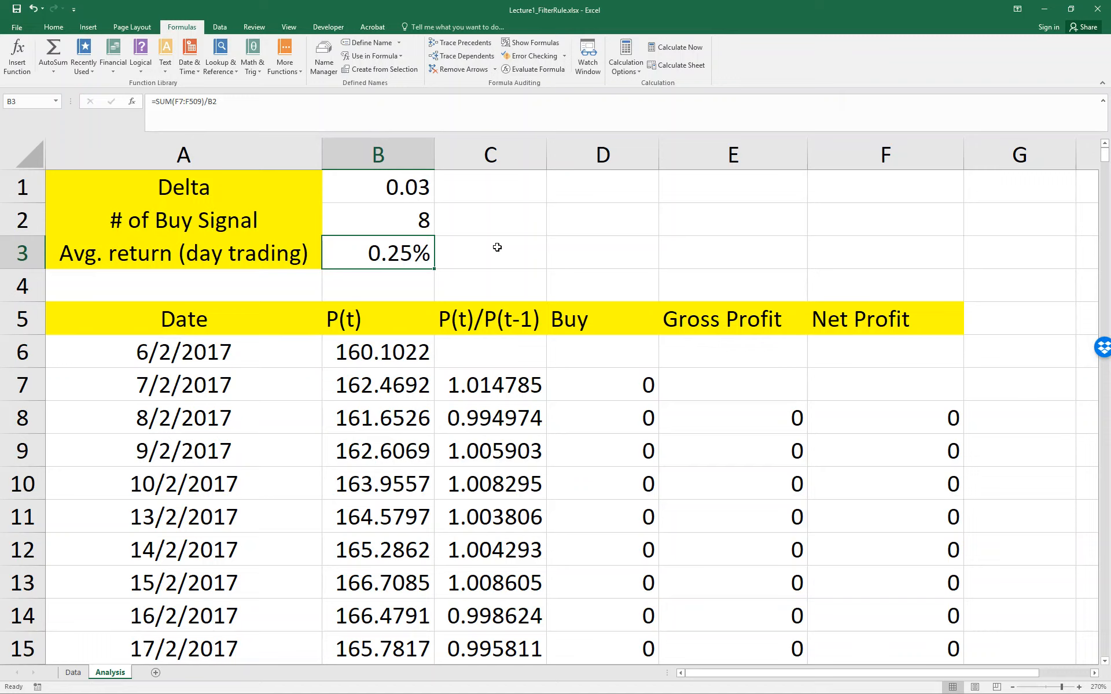
double_click(400, 253)
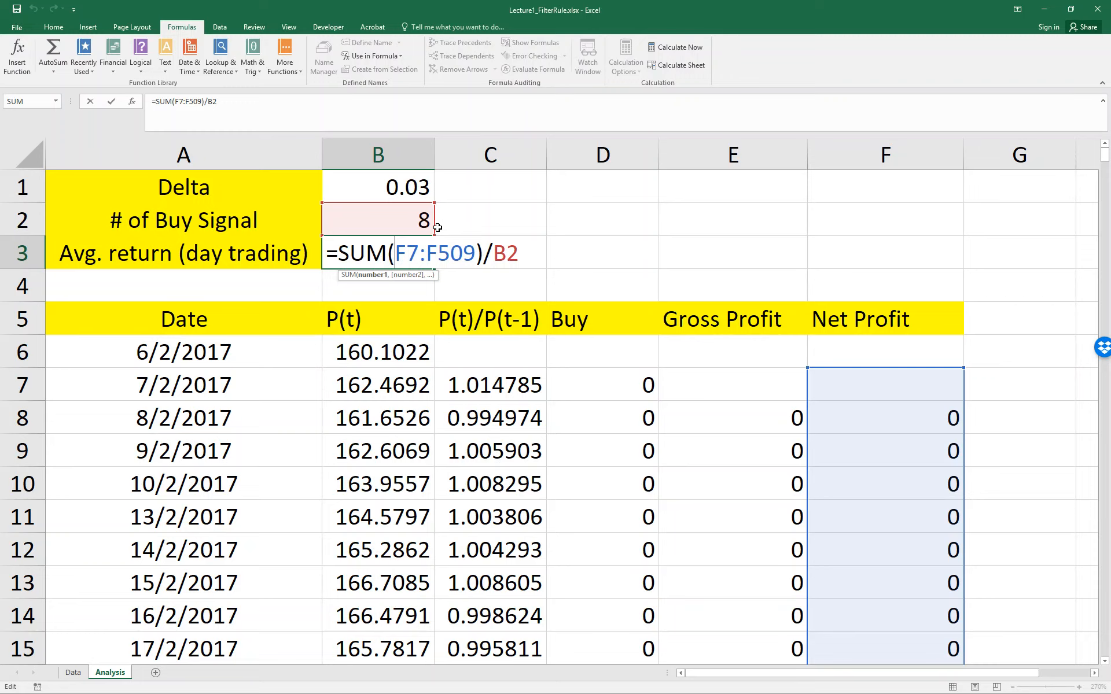
key("ctrl+Return")
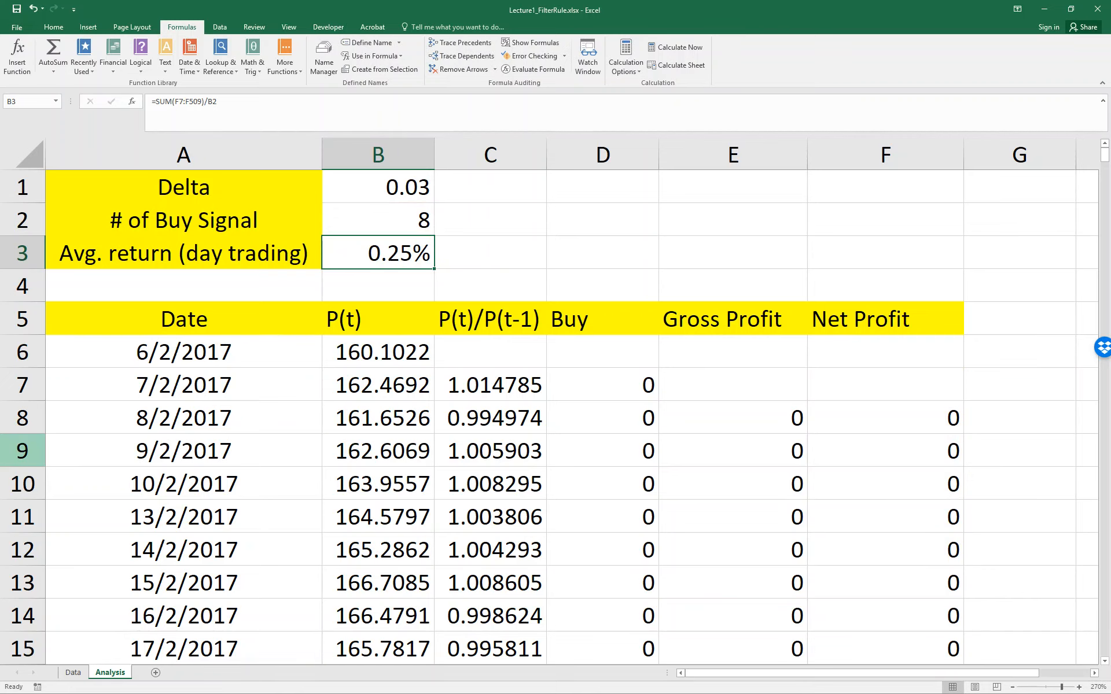
scroll(24, 450, "down", 3)
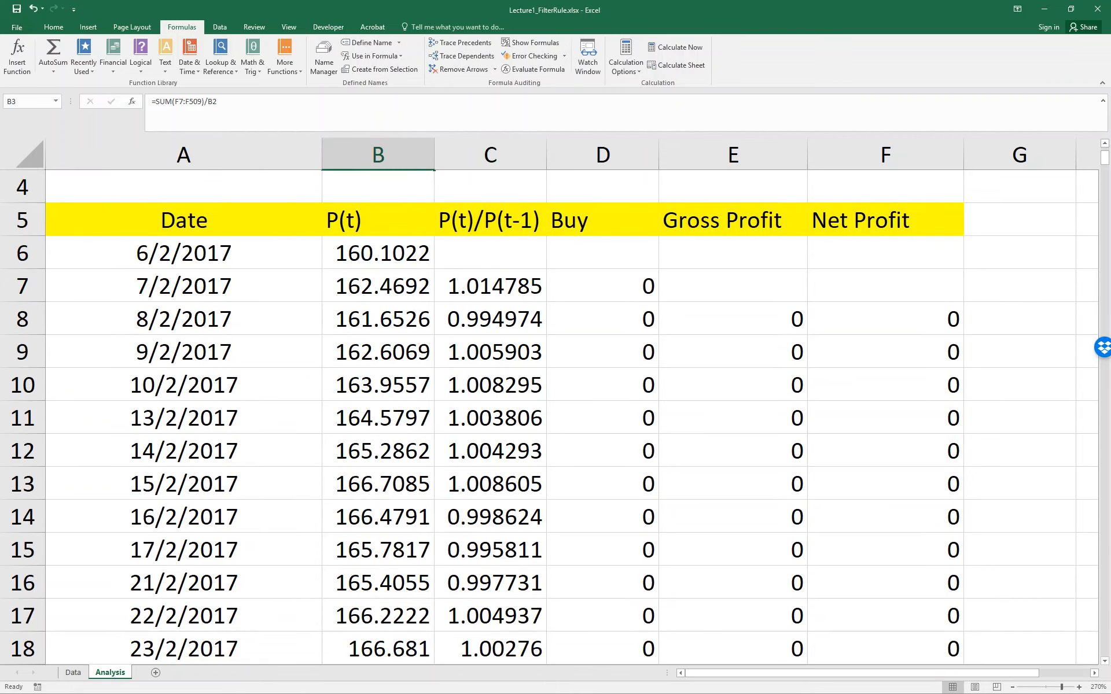
scroll(23, 451, "up", 3)
key("alt+Tab")
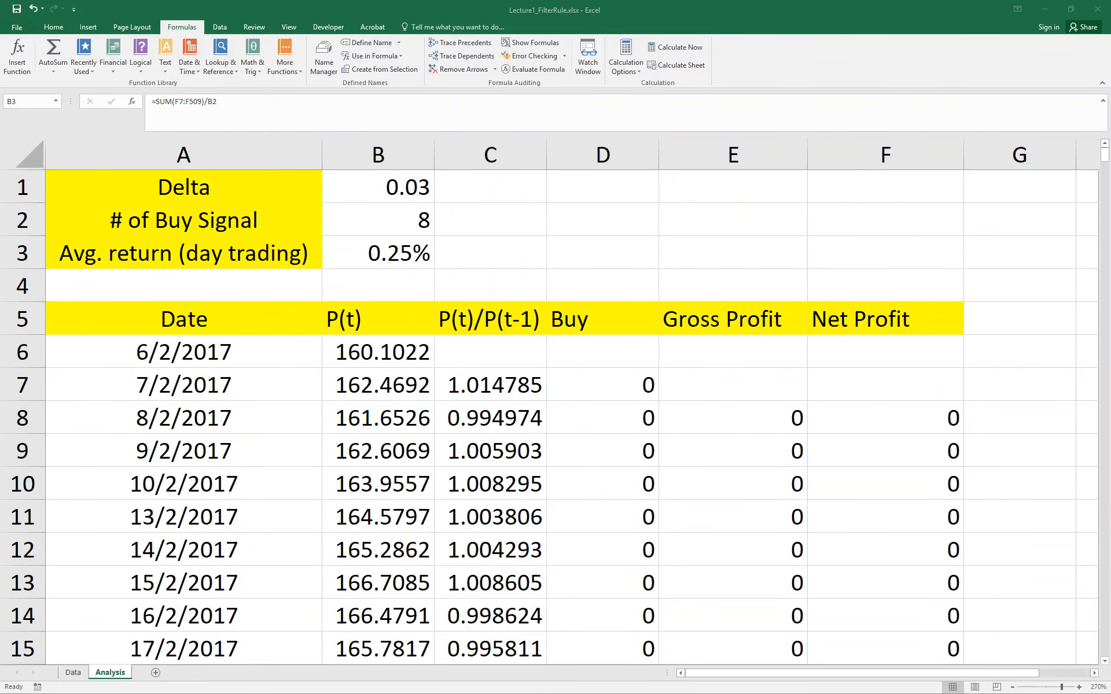